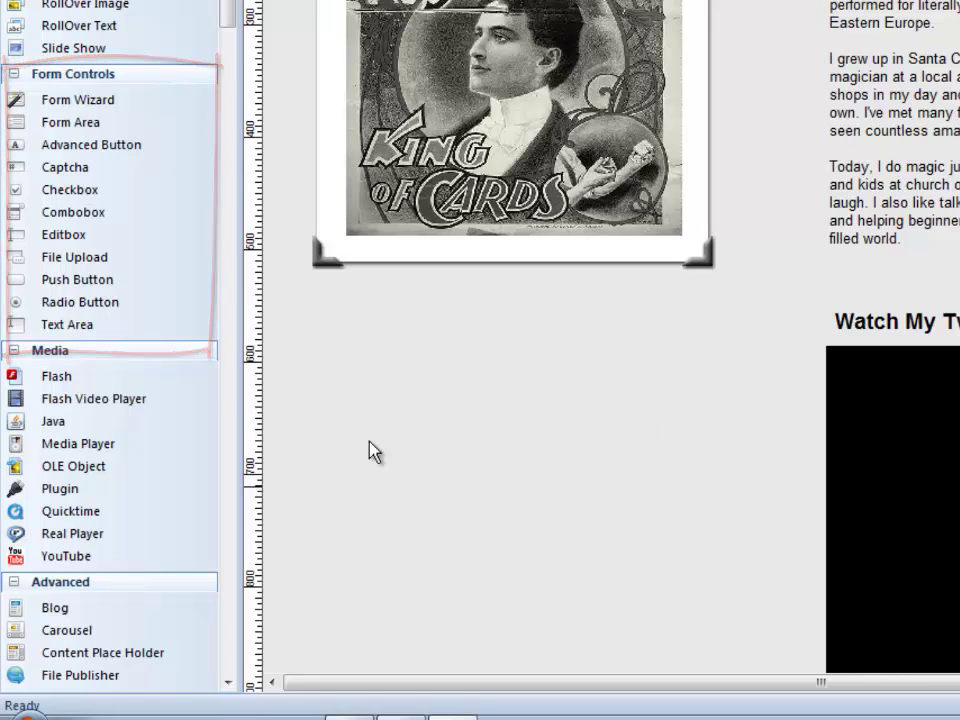
# - Draw a trial blank Form Area below the poster, then delete it
pyautogui.click(72, 124)
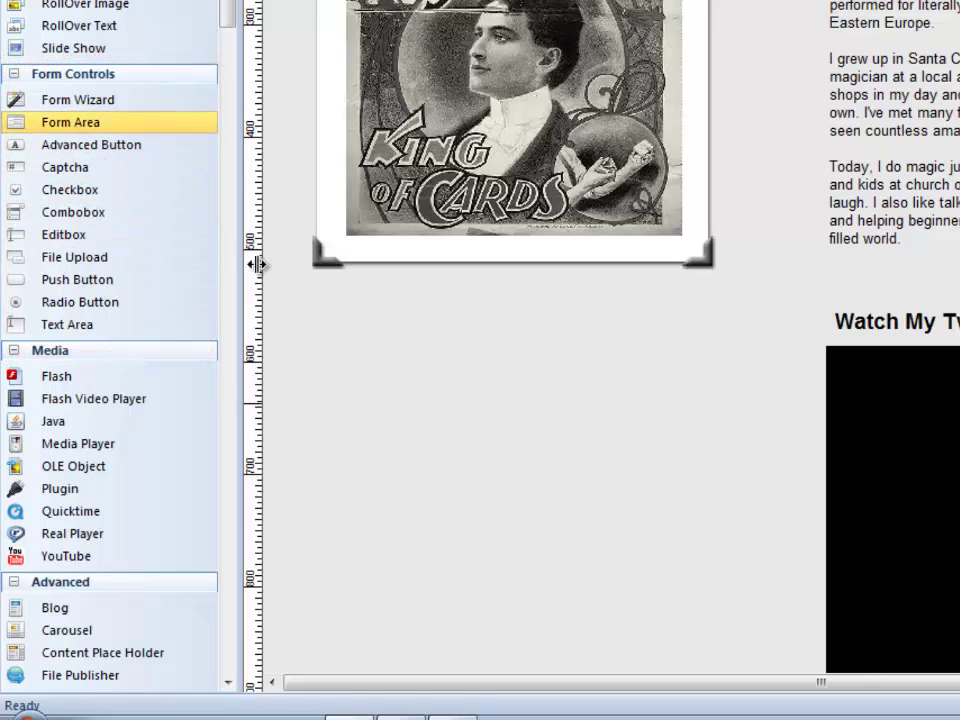
pyautogui.moveTo(315, 323); pyautogui.dragTo(711, 672)
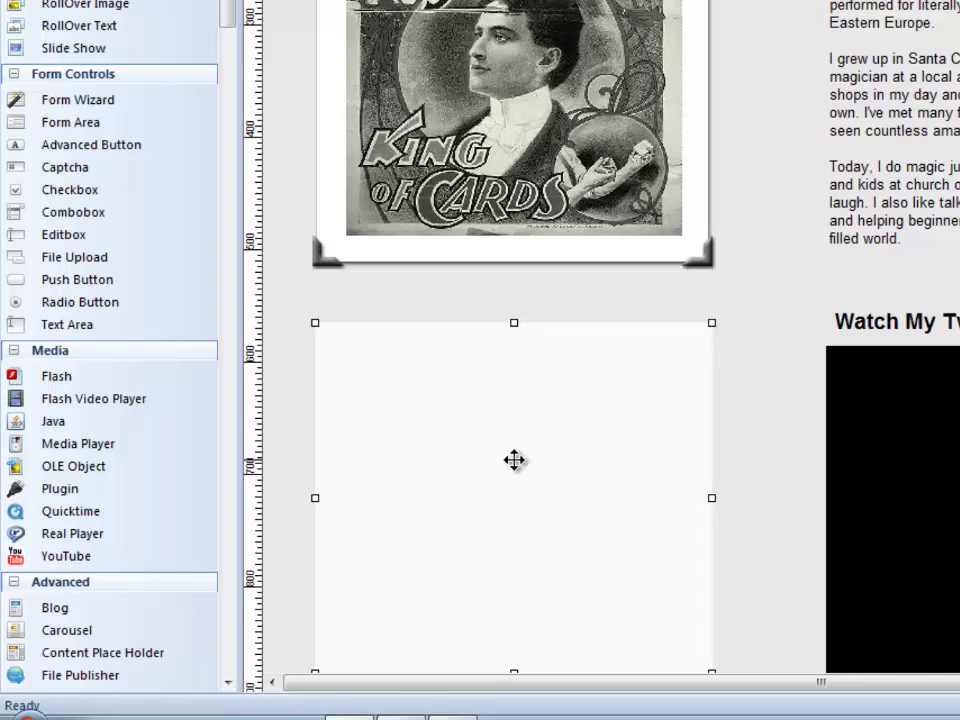
pyautogui.press('Delete')
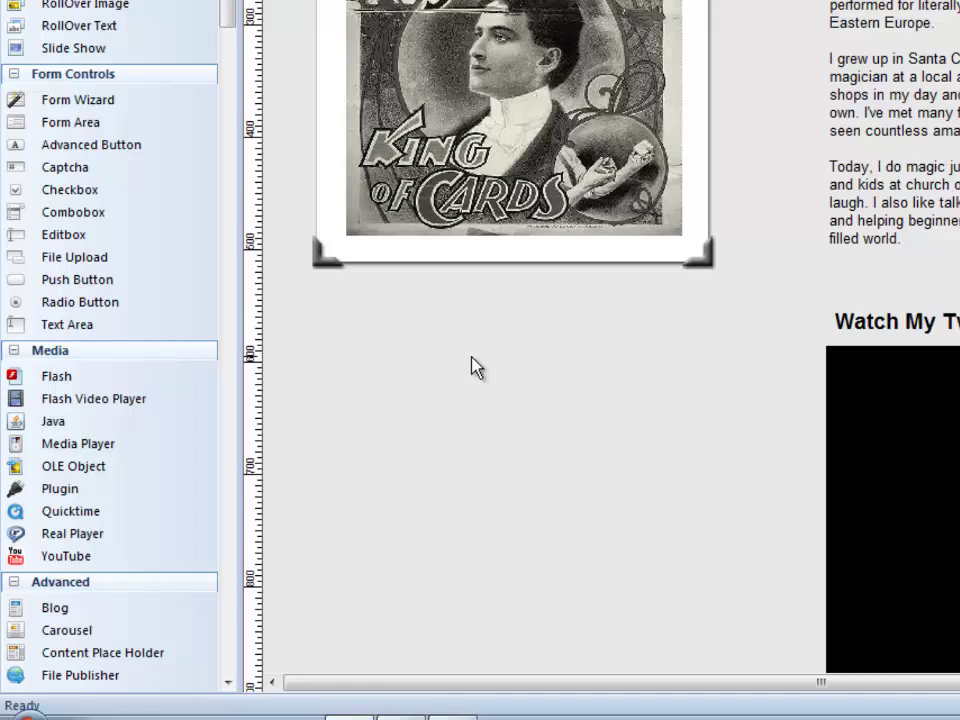
# - Mark out the form's space below the King of Cards poster and bring Form Wizard Step 1 into view
pyautogui.click(75, 108)
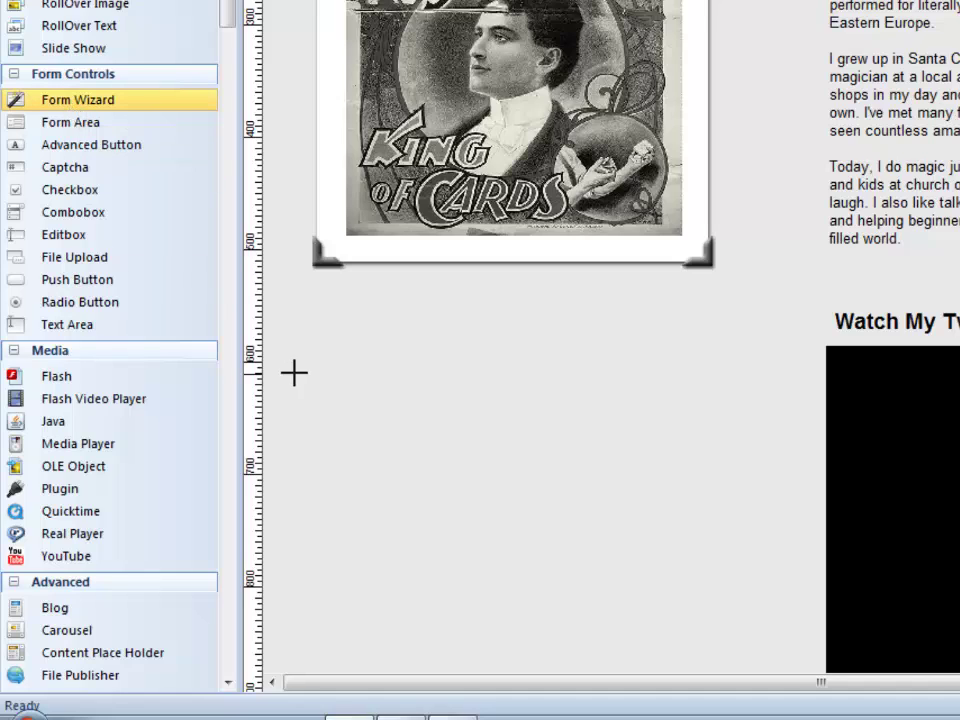
pyautogui.moveTo(317, 328); pyautogui.dragTo(712, 662)
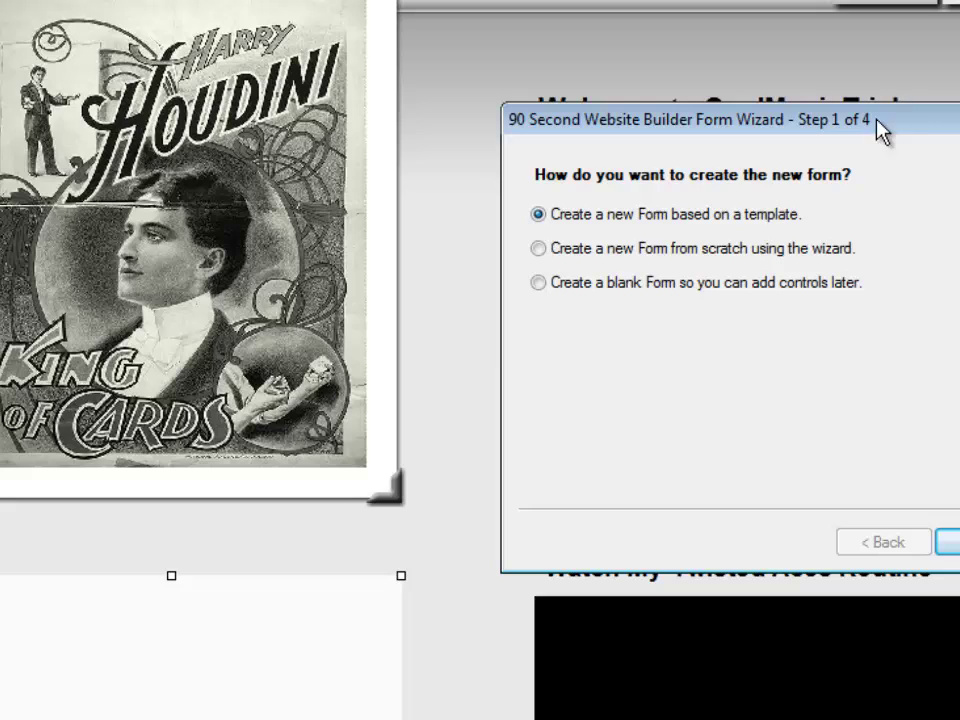
pyautogui.moveTo(917, 118); pyautogui.dragTo(603, 114)
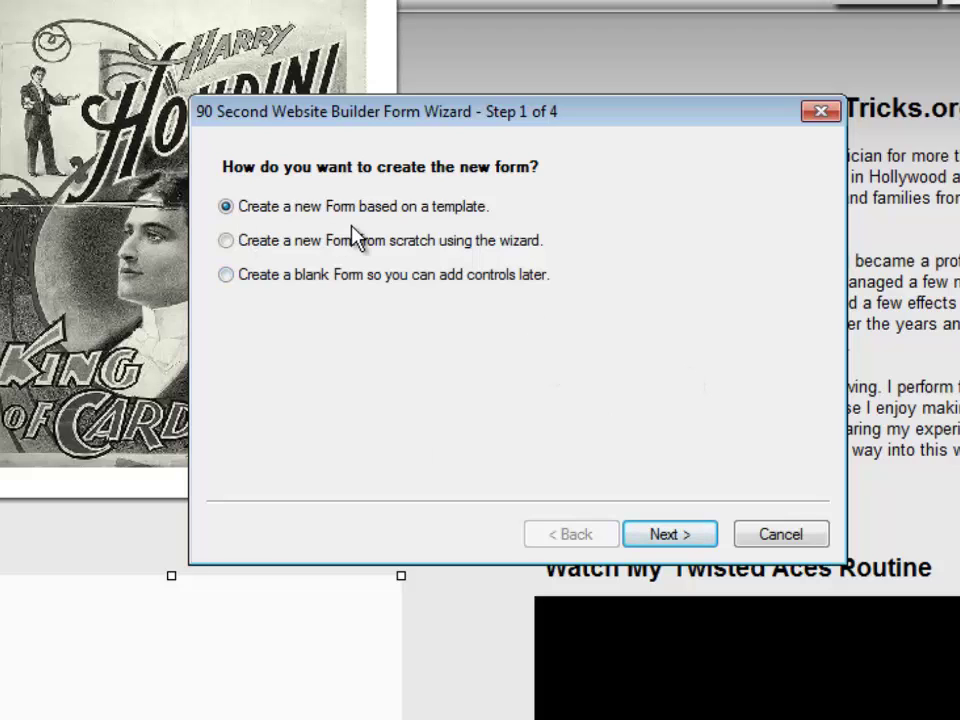
# - Advance to Step 2 and preview the Business Contact, Comments, Contact 1 and Contact 2 templates
pyautogui.click(670, 536)
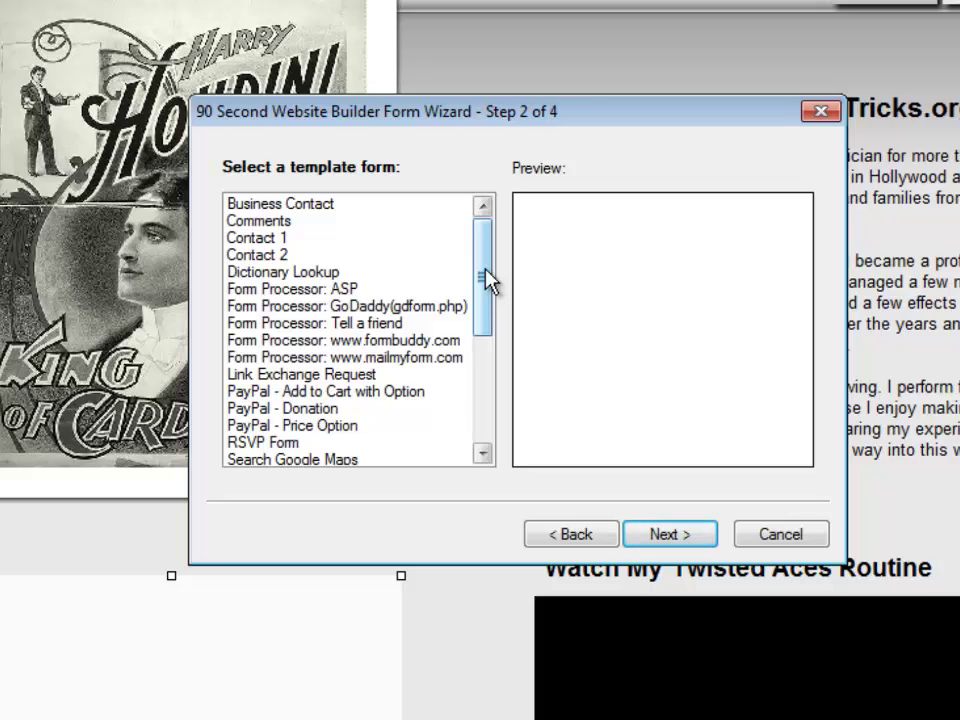
pyautogui.click(315, 205)
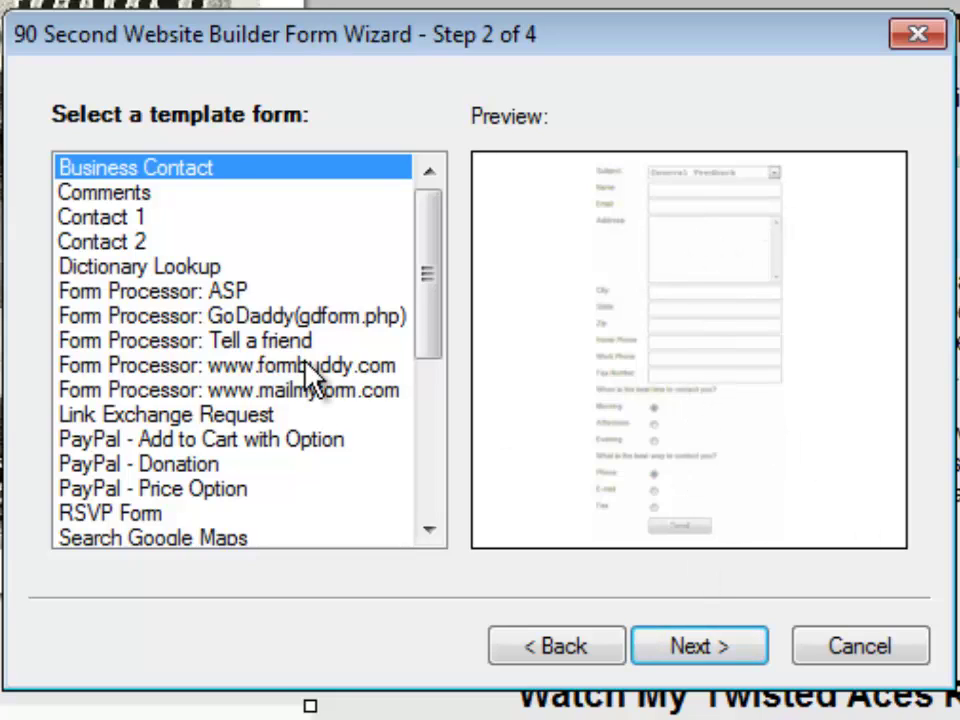
pyautogui.click(104, 195)
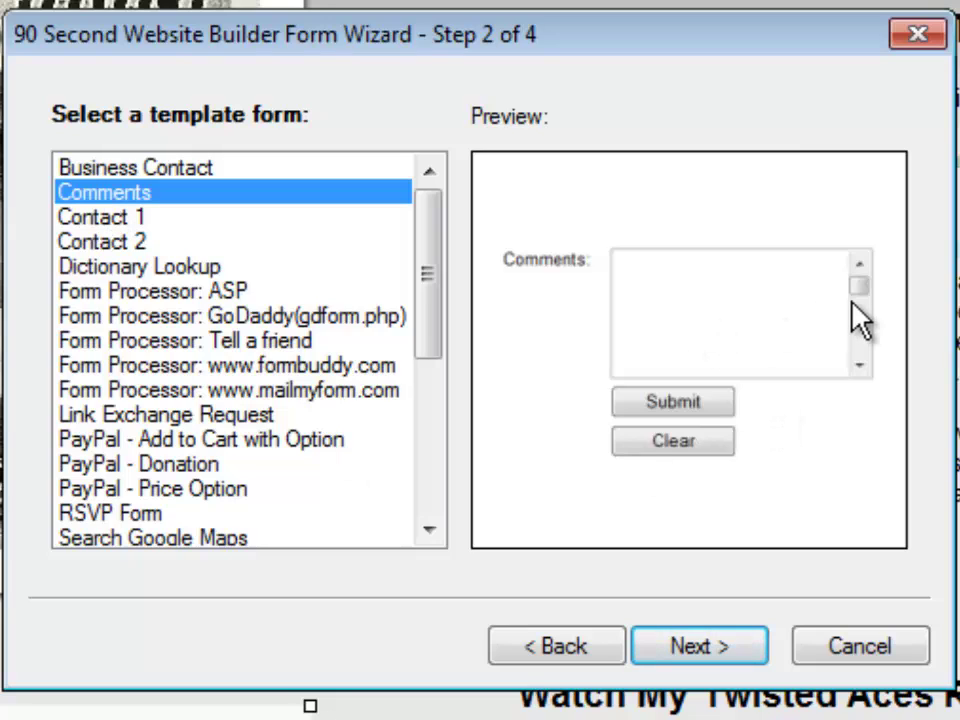
pyautogui.click(164, 224)
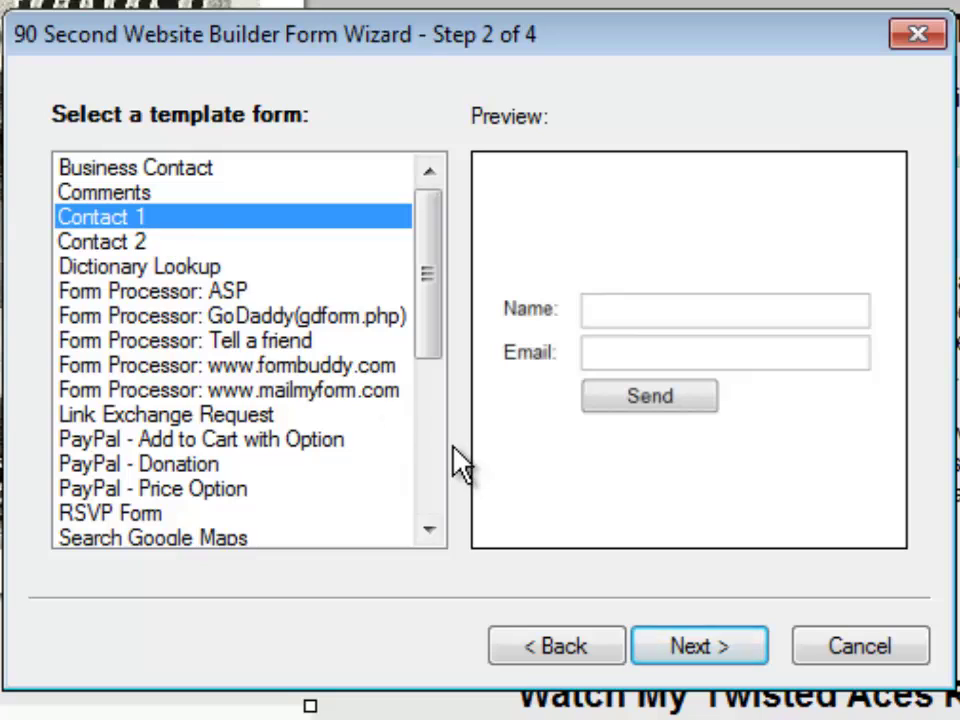
pyautogui.click(104, 244)
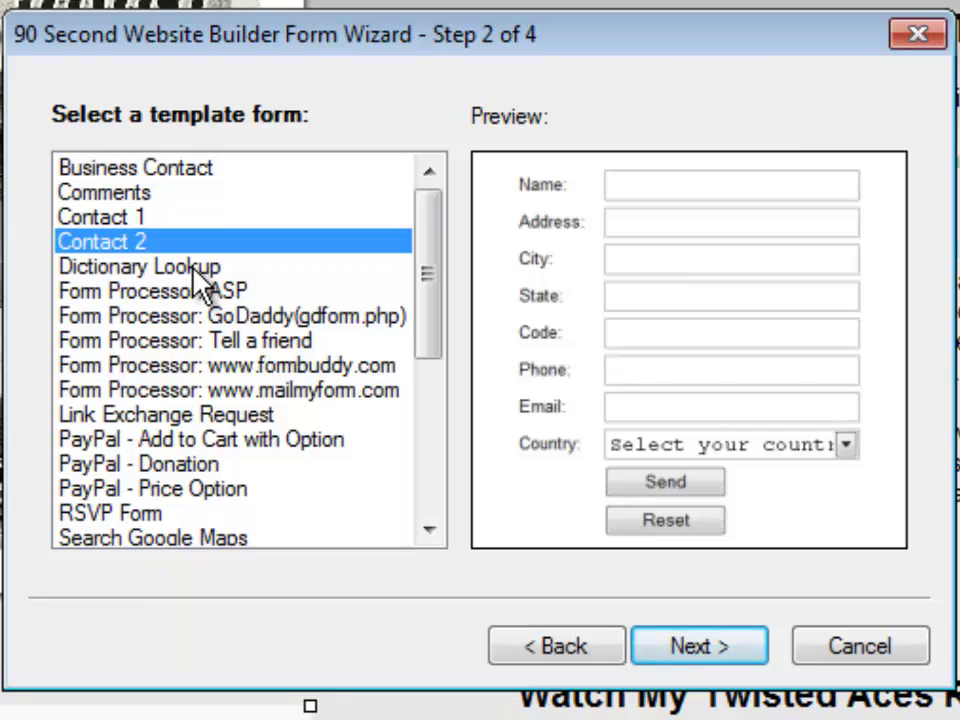
# - Preview Dictionary Lookup, the ASP, GoDaddy, formbuddy and mailmyform processors, Tell a friend and Link Exchange Request templates
pyautogui.click(197, 268)
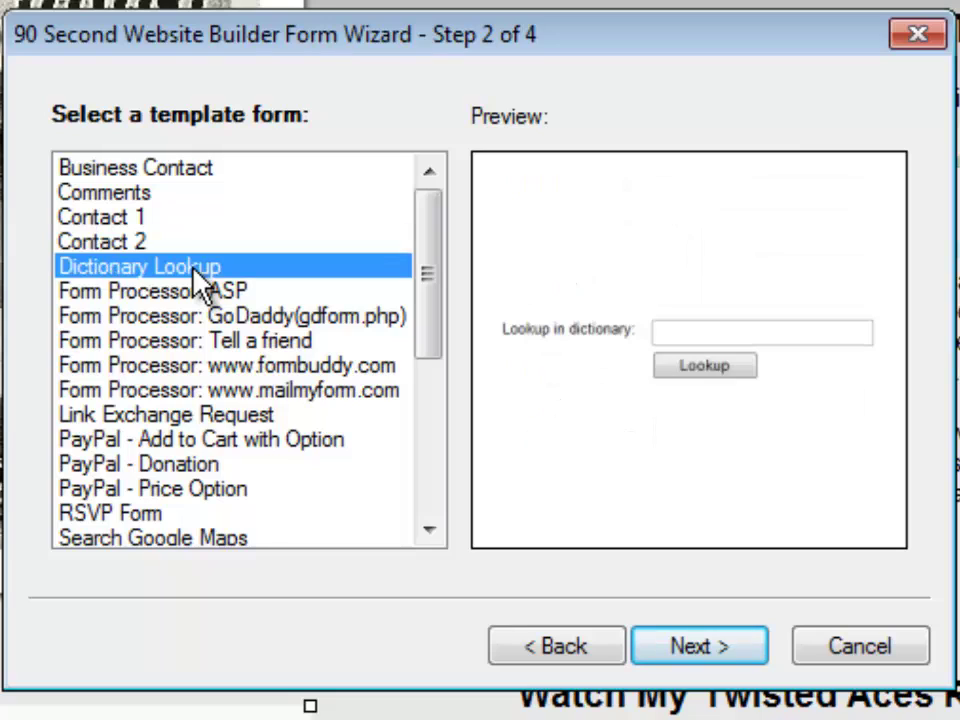
pyautogui.click(196, 293)
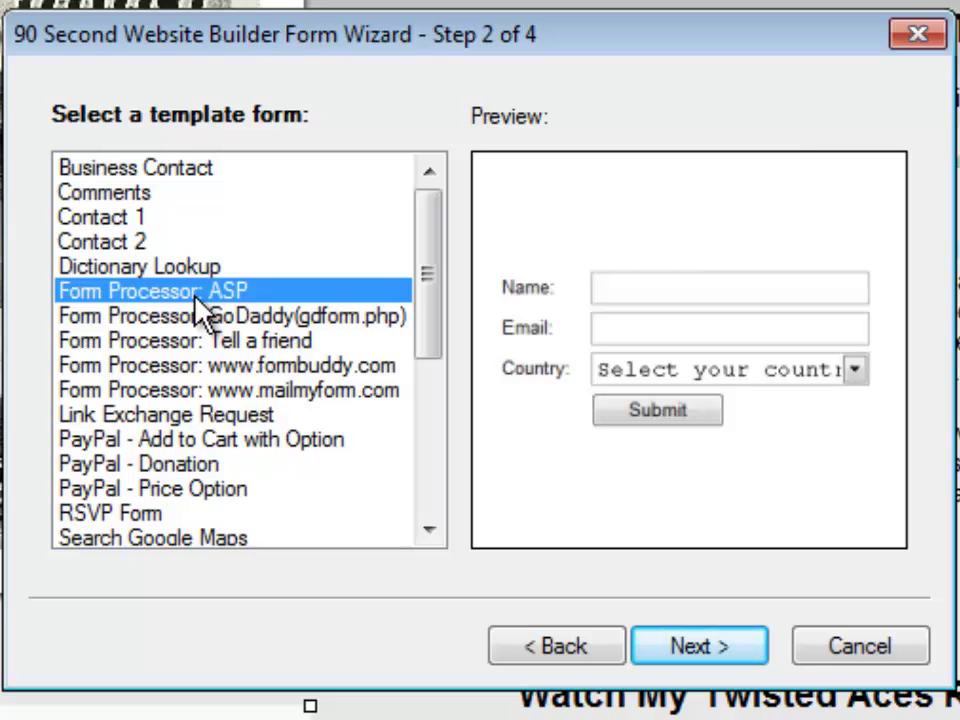
pyautogui.click(189, 319)
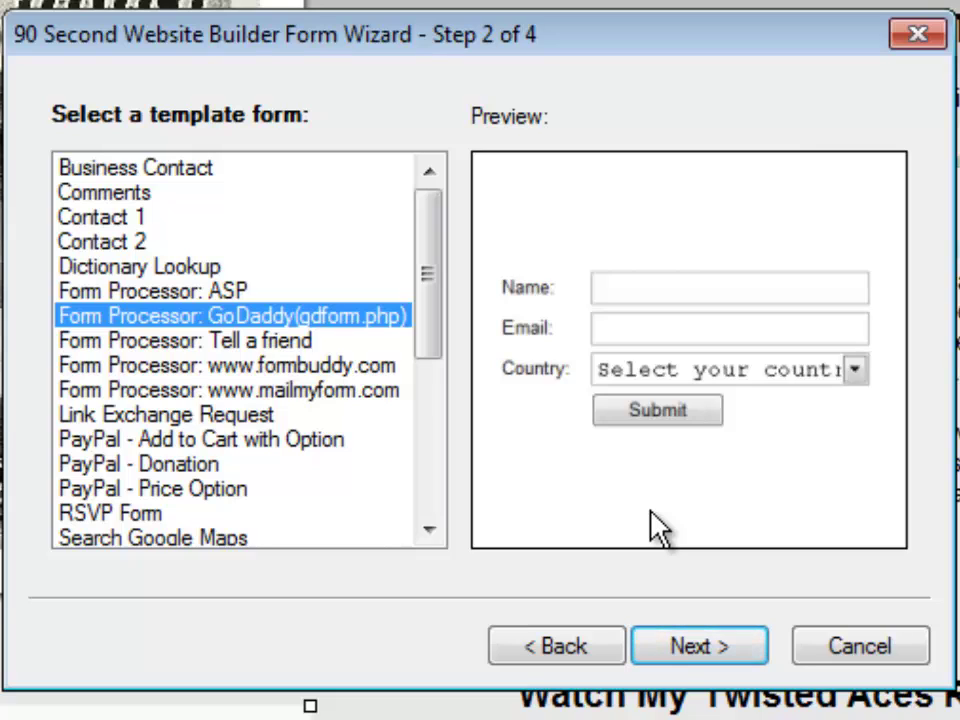
pyautogui.click(156, 345)
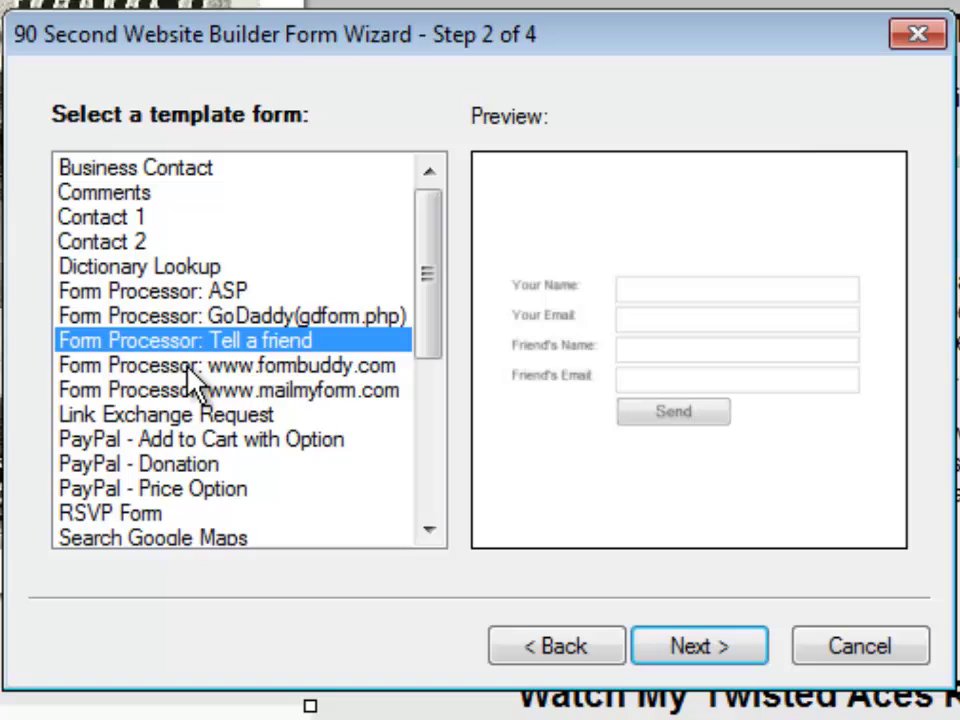
pyautogui.click(195, 366)
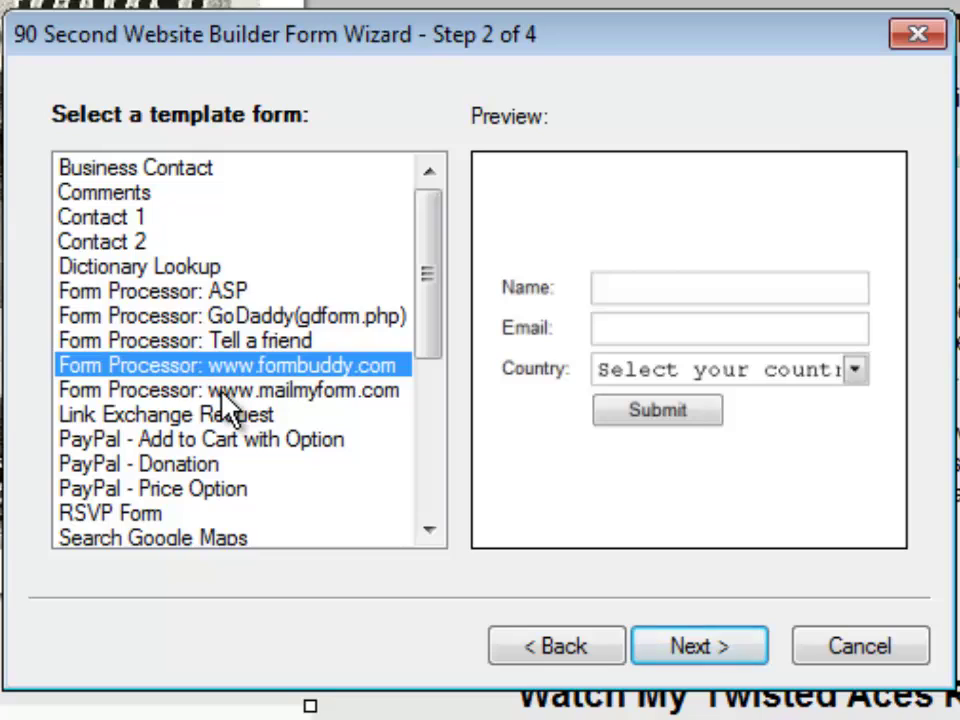
pyautogui.click(222, 393)
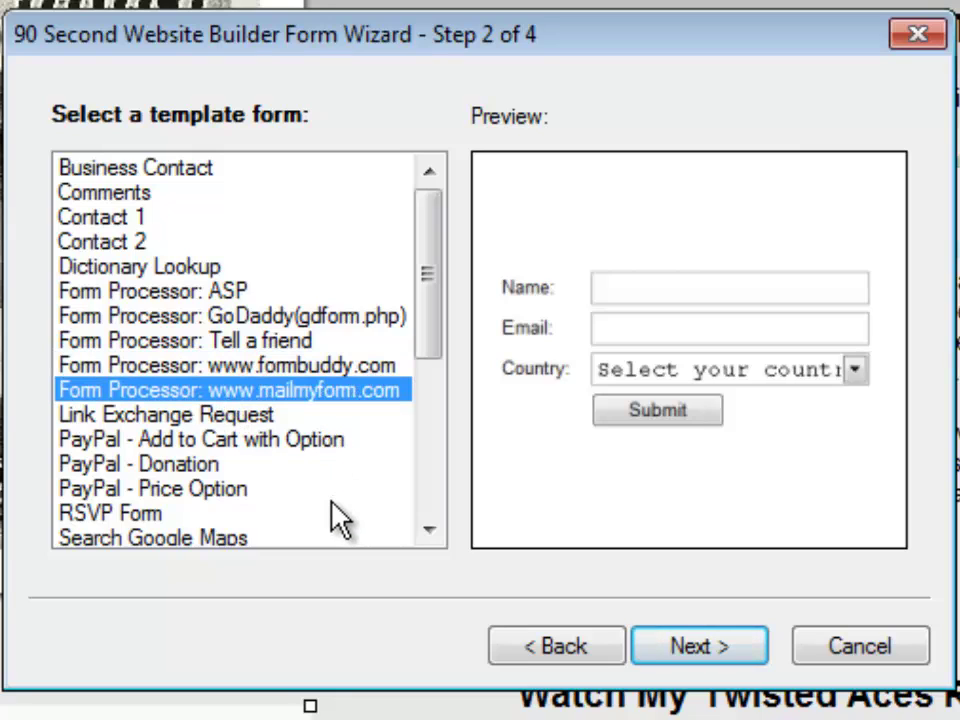
pyautogui.click(236, 414)
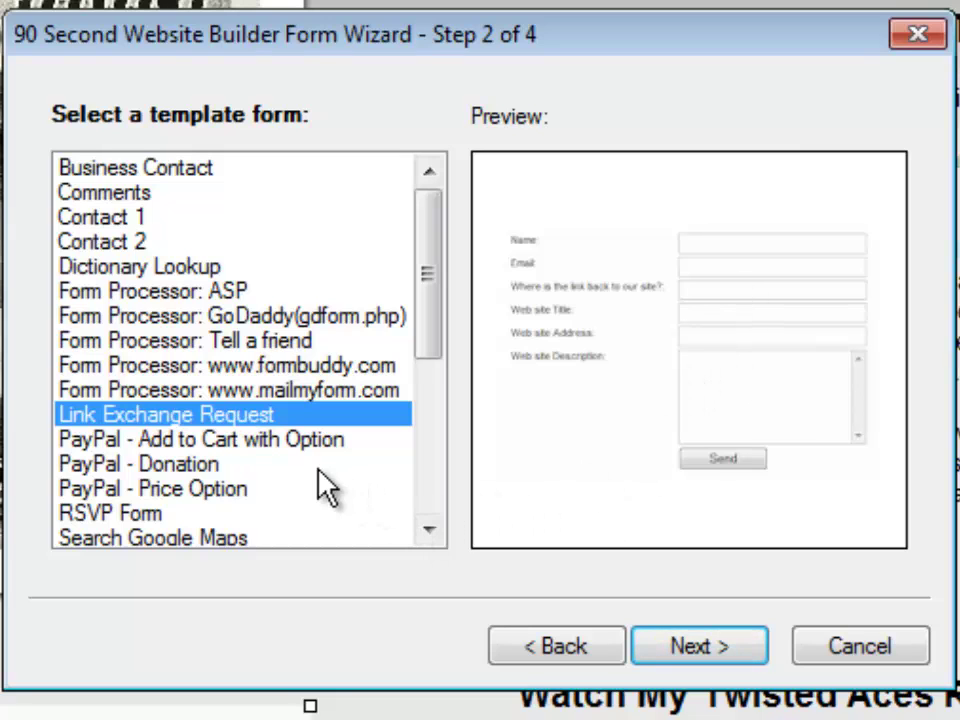
# - Preview the PayPal Add to Cart with Option, Donation, Price Option and RSVP Form templates
pyautogui.moveTo(431, 296); pyautogui.dragTo(427, 350)
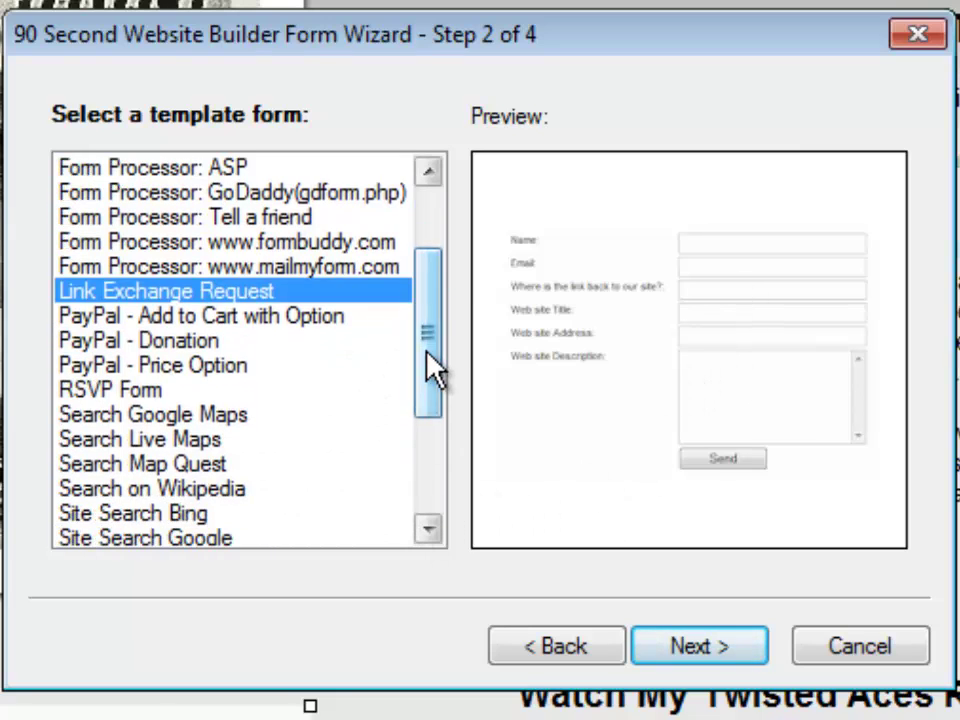
pyautogui.click(250, 318)
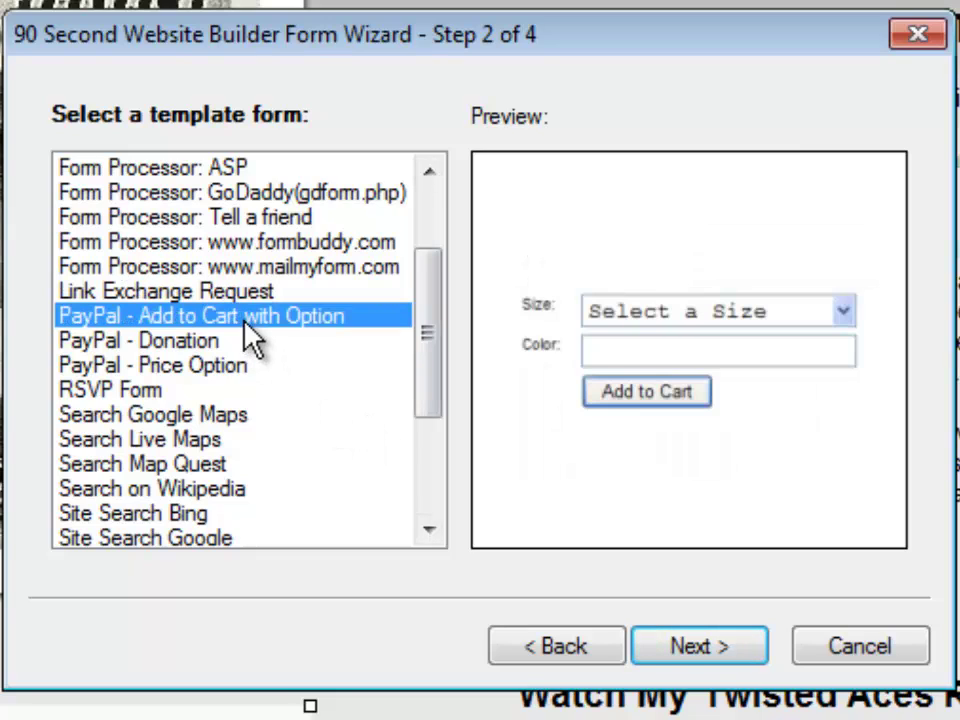
pyautogui.click(222, 342)
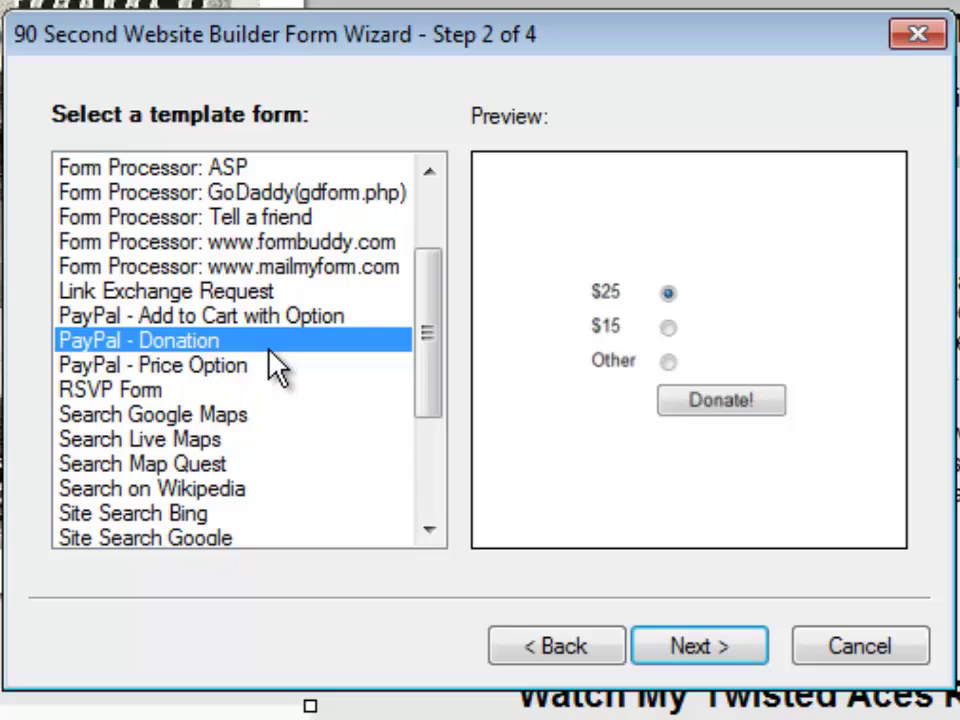
pyautogui.click(179, 371)
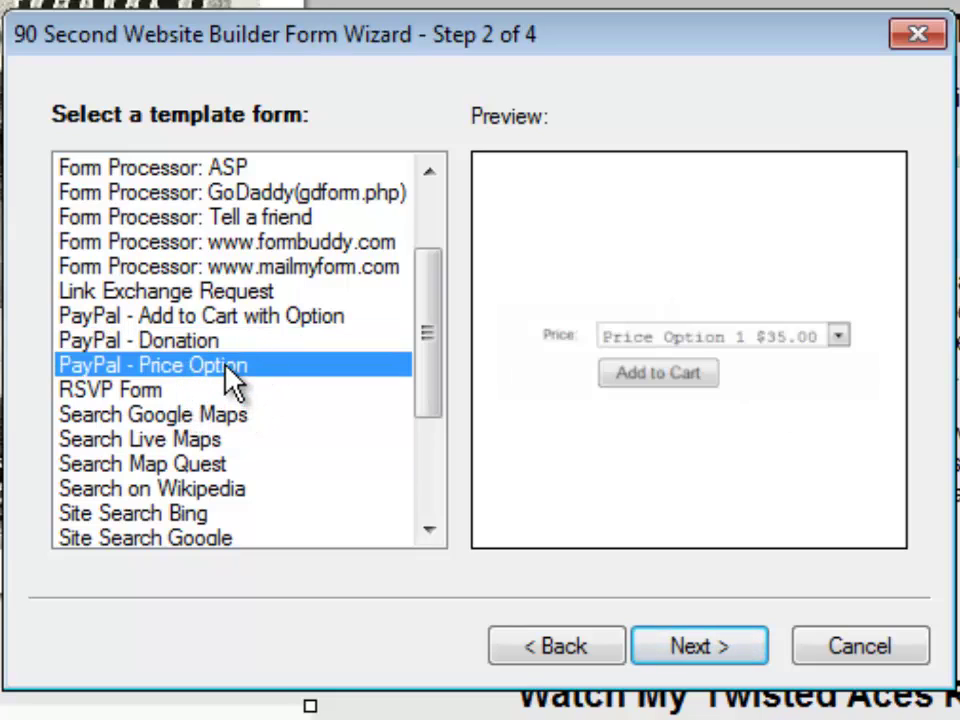
pyautogui.click(151, 397)
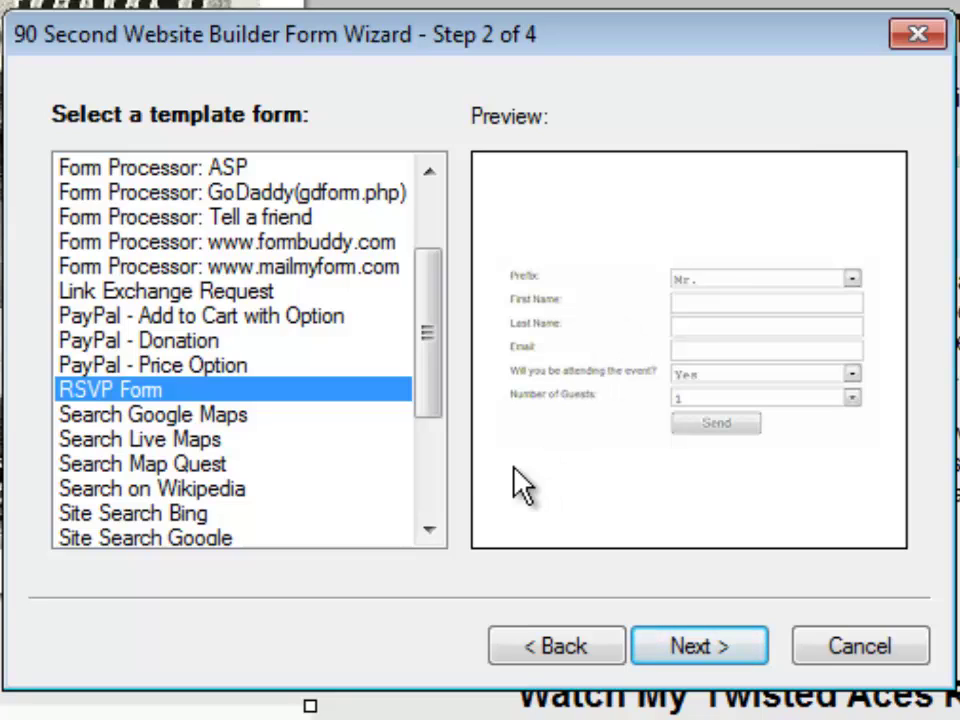
# - Preview the Google Maps, Live Maps, Map Quest, Wikipedia search templates, then Support, Survey and Web Feedback
pyautogui.click(200, 414)
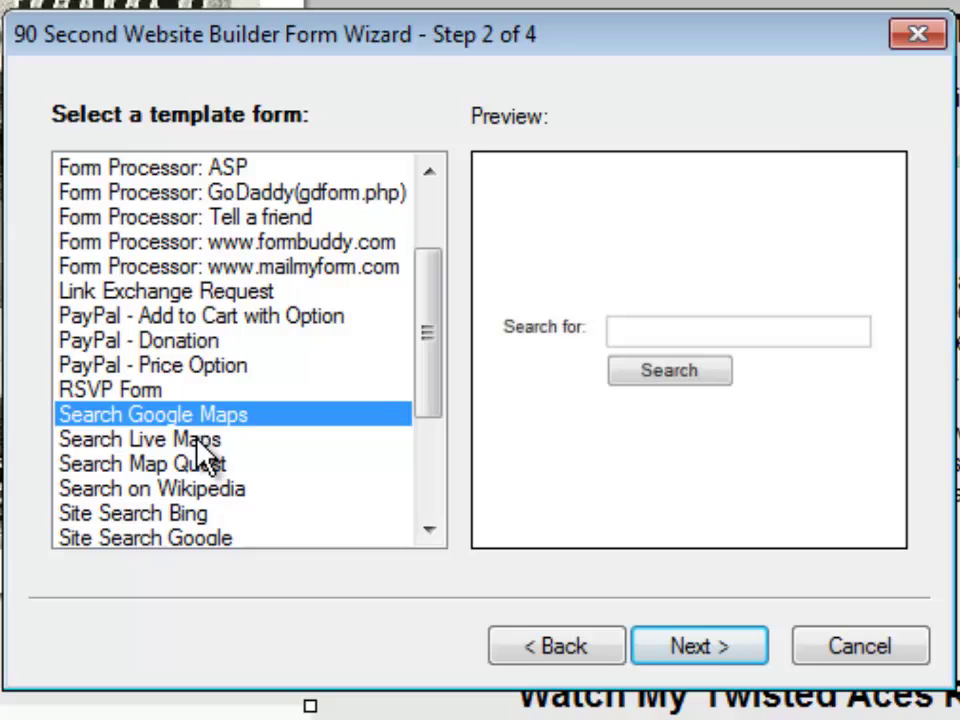
pyautogui.click(197, 440)
pyautogui.click(205, 464)
pyautogui.click(231, 490)
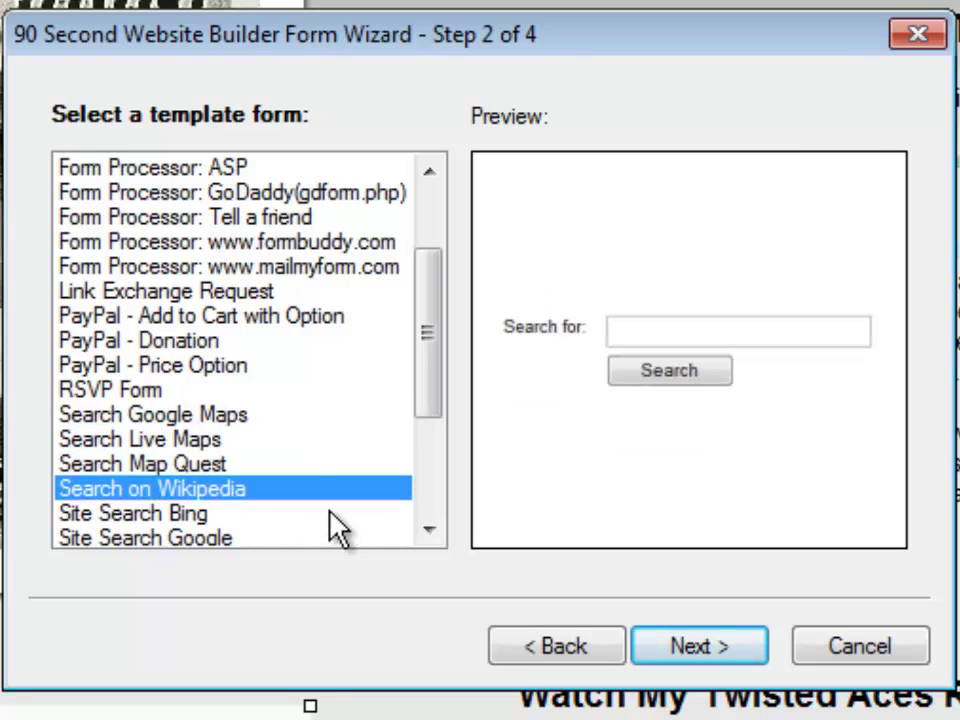
pyautogui.moveTo(439, 317); pyautogui.dragTo(424, 347)
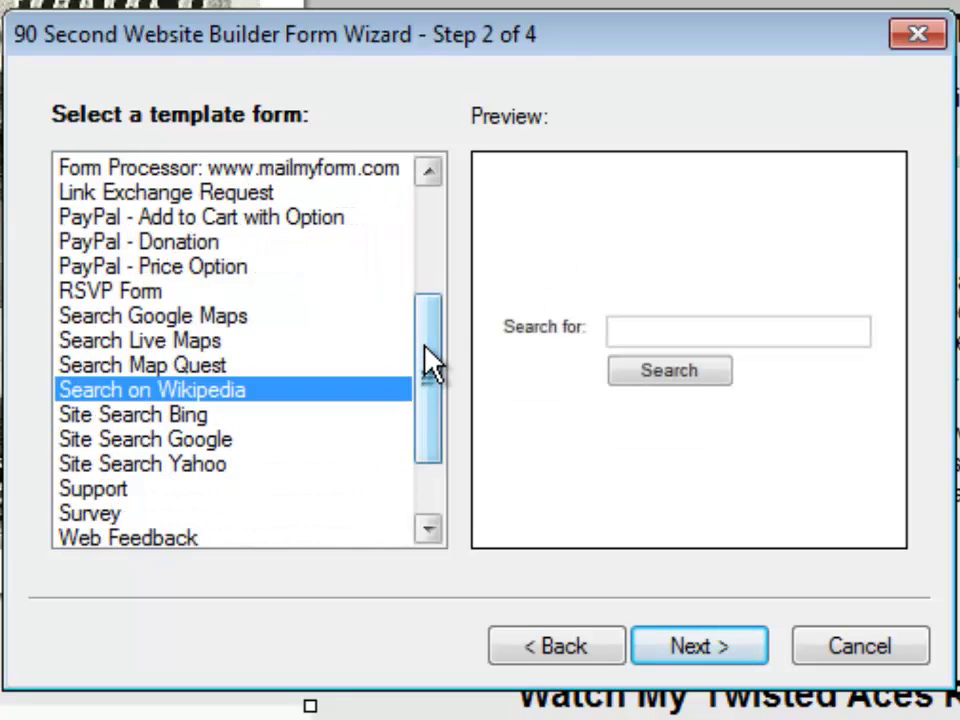
pyautogui.press('Down')
pyautogui.press('Down')
pyautogui.press('Down')
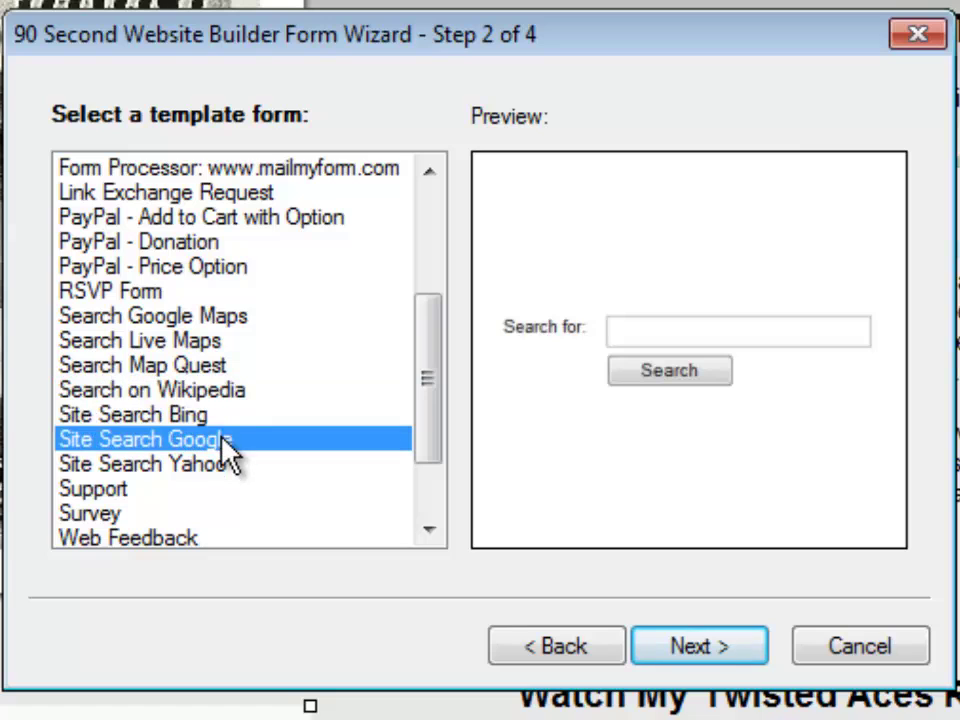
pyautogui.click(111, 490)
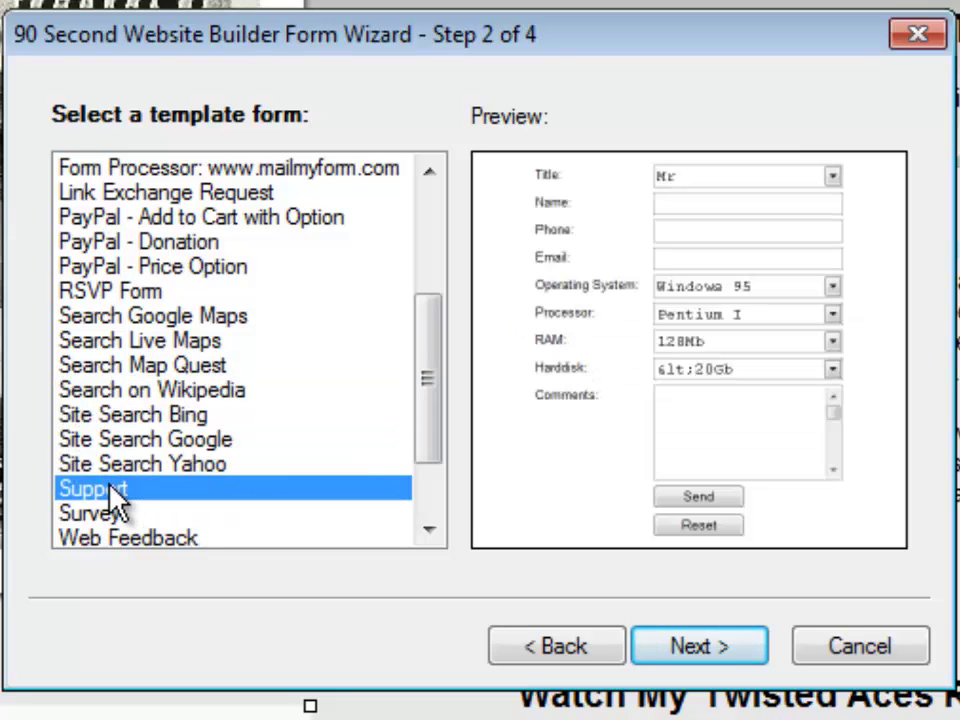
pyautogui.moveTo(429, 364); pyautogui.dragTo(435, 424)
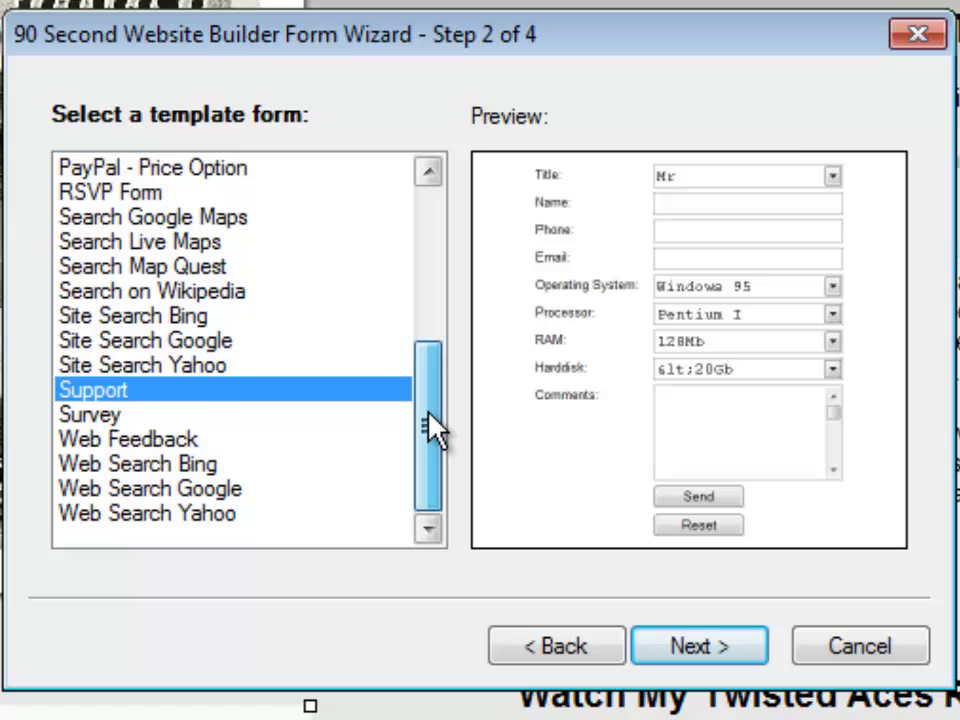
pyautogui.click(140, 418)
pyautogui.click(150, 442)
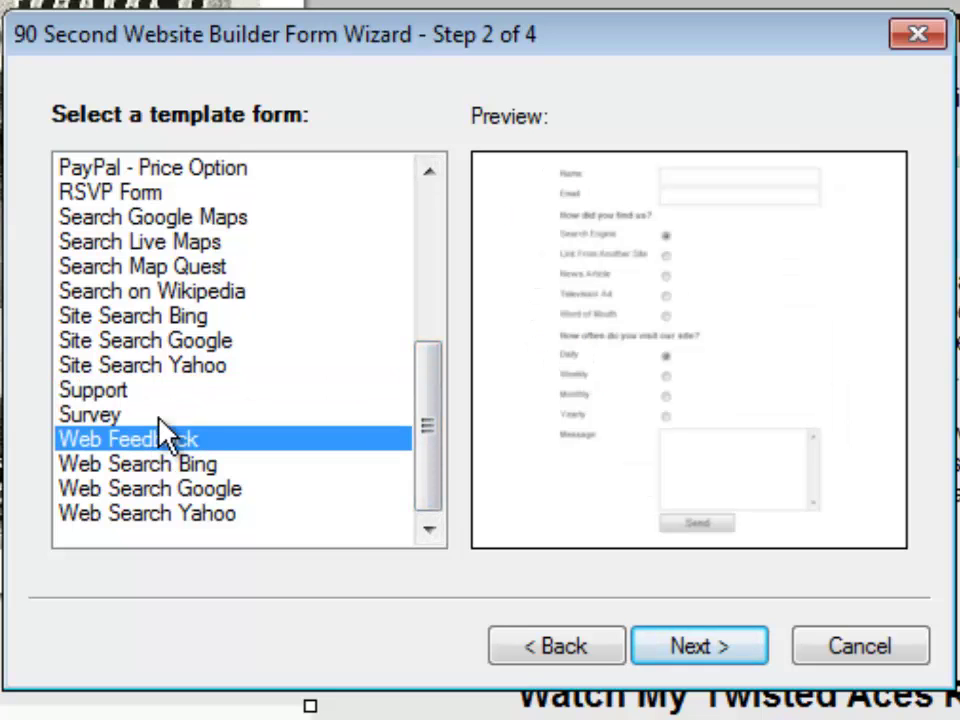
# - Choose the Contact 1 template and complete the wizard with its default fields and settings
pyautogui.moveTo(439, 456); pyautogui.dragTo(432, 290)
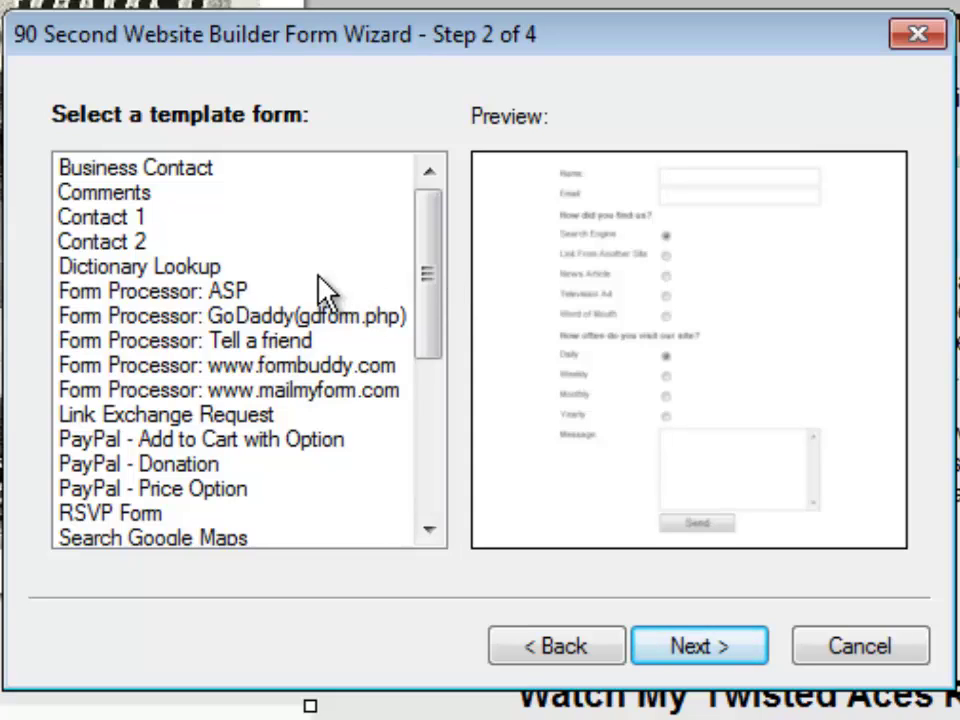
pyautogui.click(110, 217)
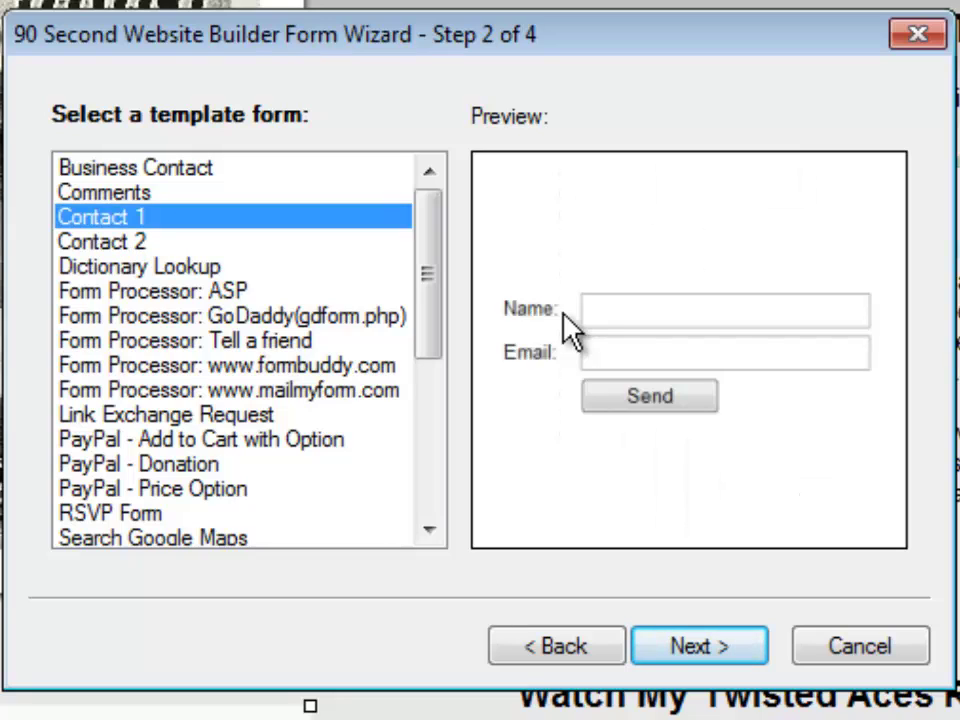
pyautogui.click(704, 650)
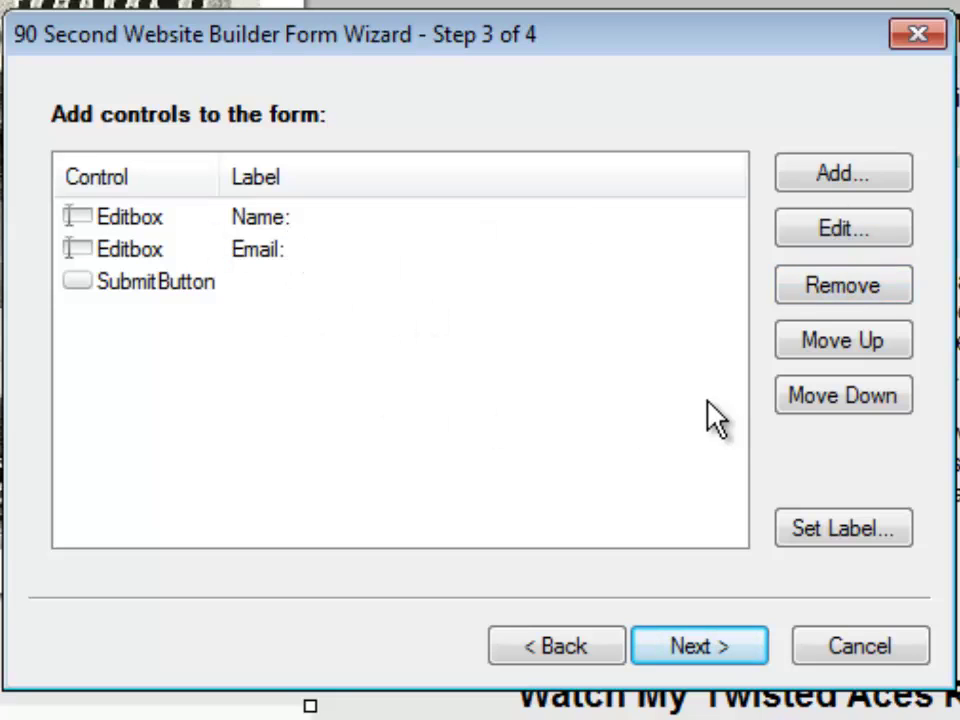
pyautogui.click(710, 648)
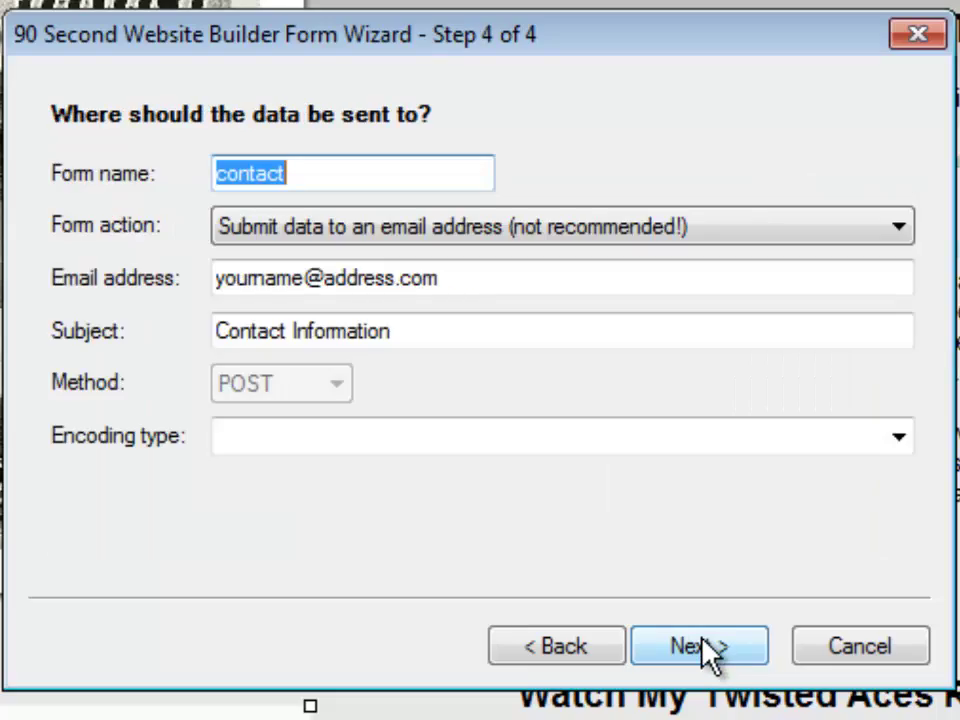
pyautogui.click(710, 655)
pyautogui.click(700, 654)
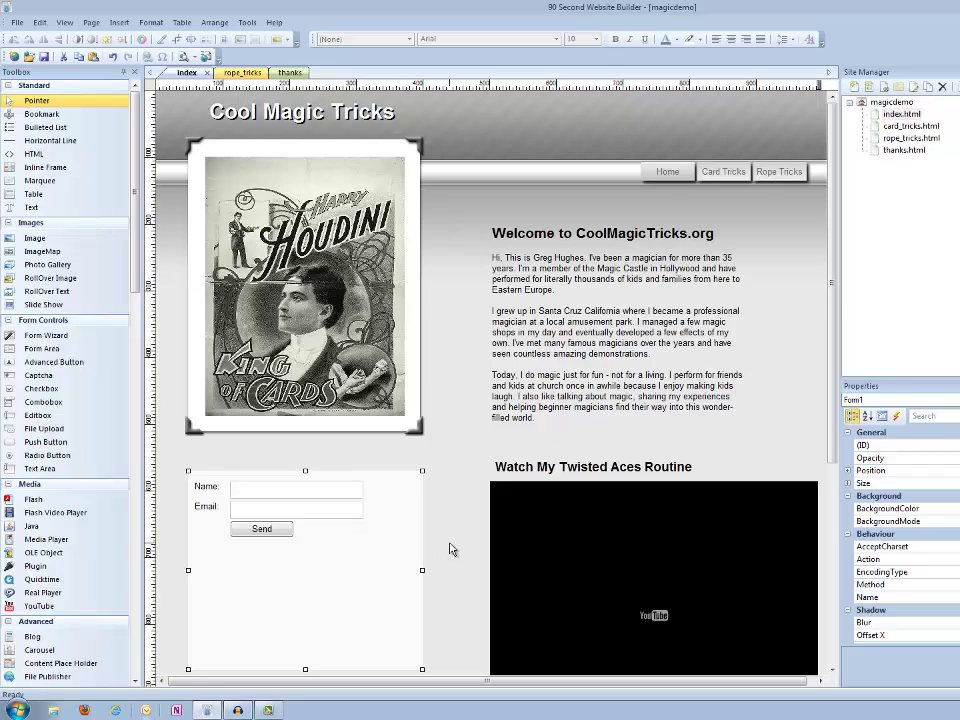
# - Shorten the form box from the bottom, nudge the Send button down, and raise the form's top edge slightly
pyautogui.scroll(-2, 450, 536)
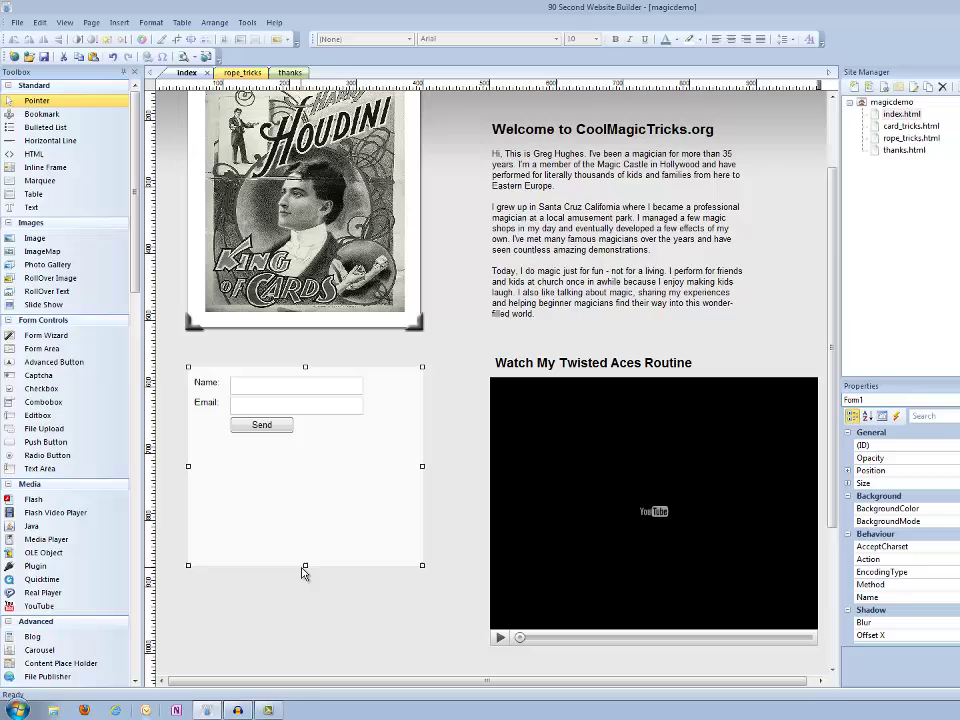
pyautogui.moveTo(305, 566); pyautogui.dragTo(298, 456)
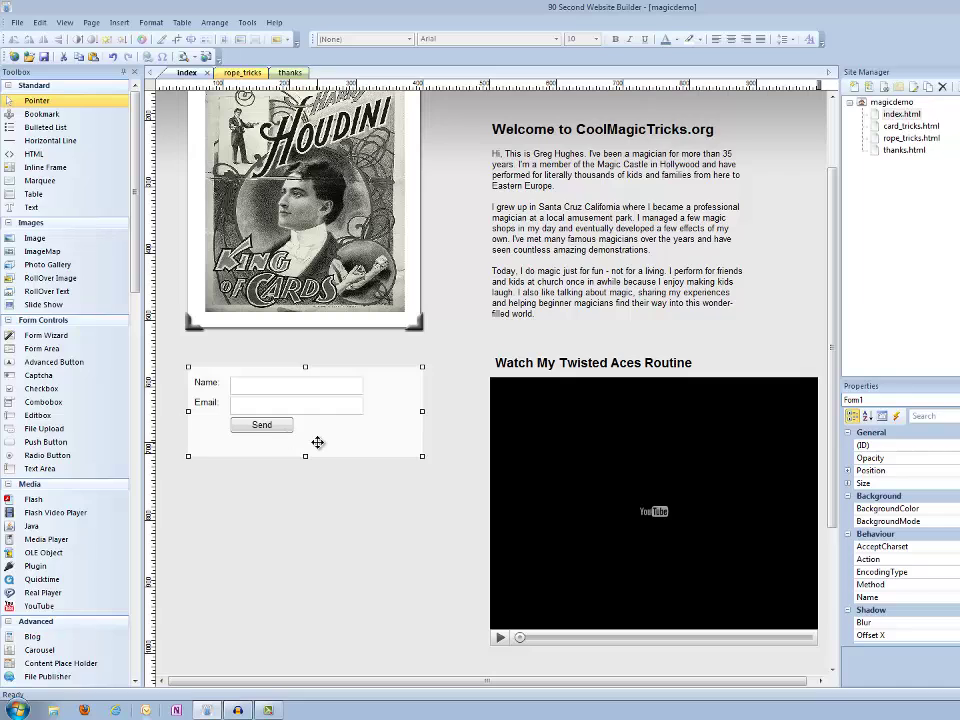
pyautogui.click(302, 508)
pyautogui.click(253, 424)
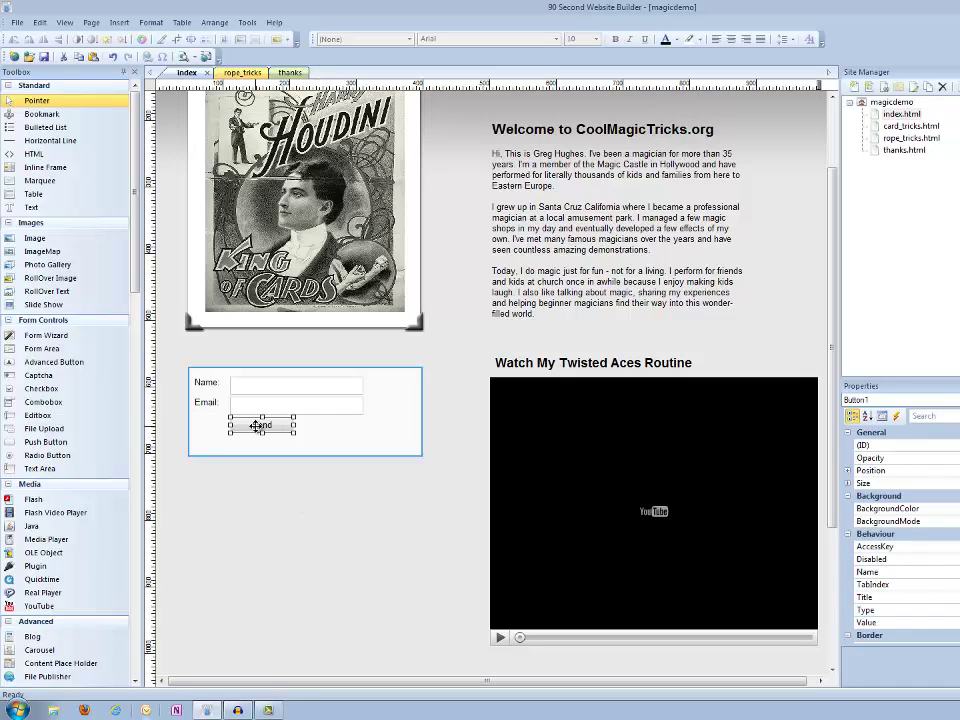
pyautogui.moveTo(253, 424)
pyautogui.mouseDown()
pyautogui.moveTo(246, 457)
pyautogui.moveTo(263, 428)
pyautogui.mouseUp()
pyautogui.click(330, 433)
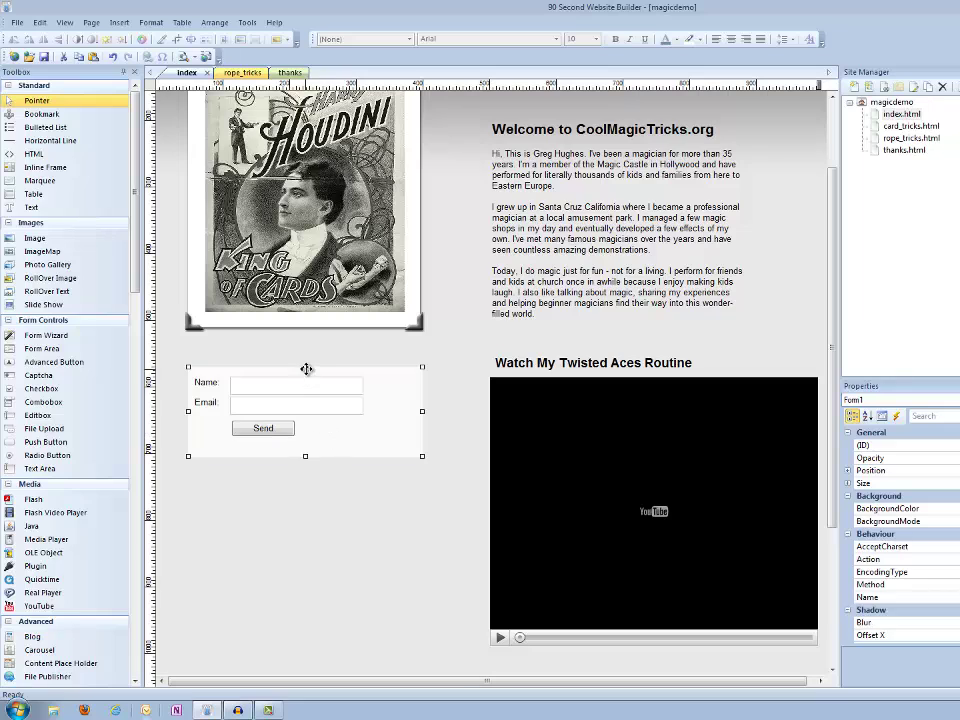
pyautogui.moveTo(306, 367); pyautogui.dragTo(306, 359)
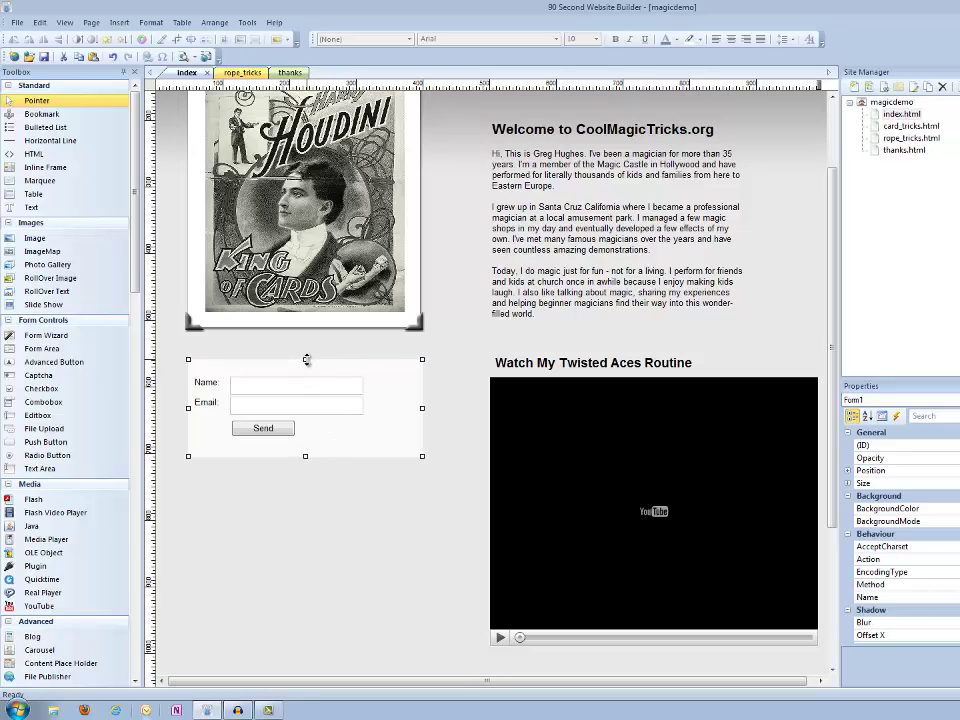
pyautogui.doubleClick(412, 381)
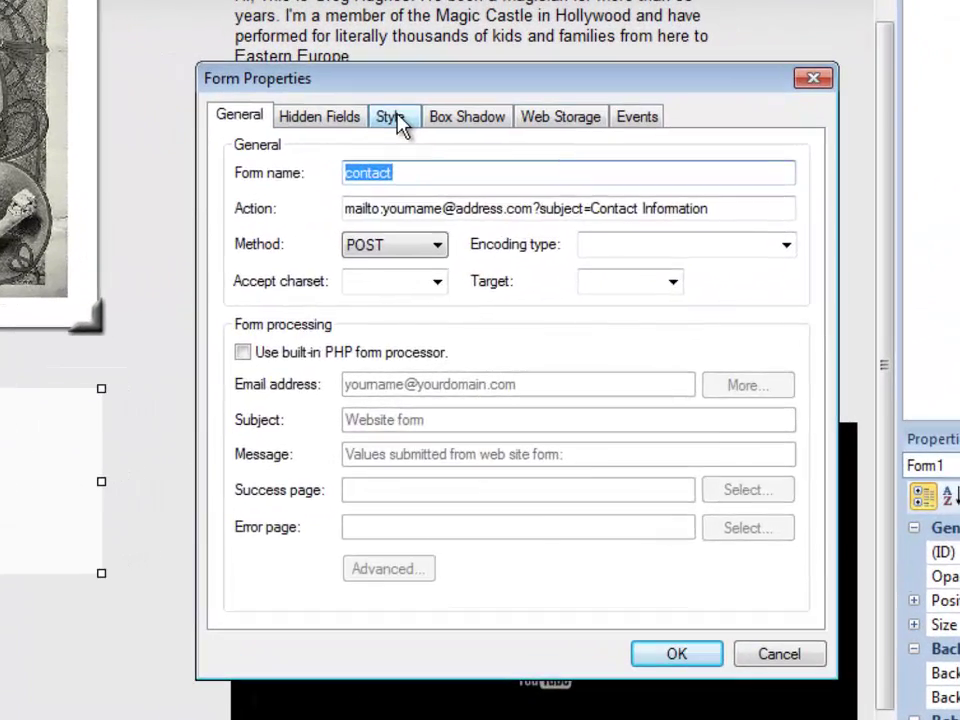
pyautogui.click(400, 120)
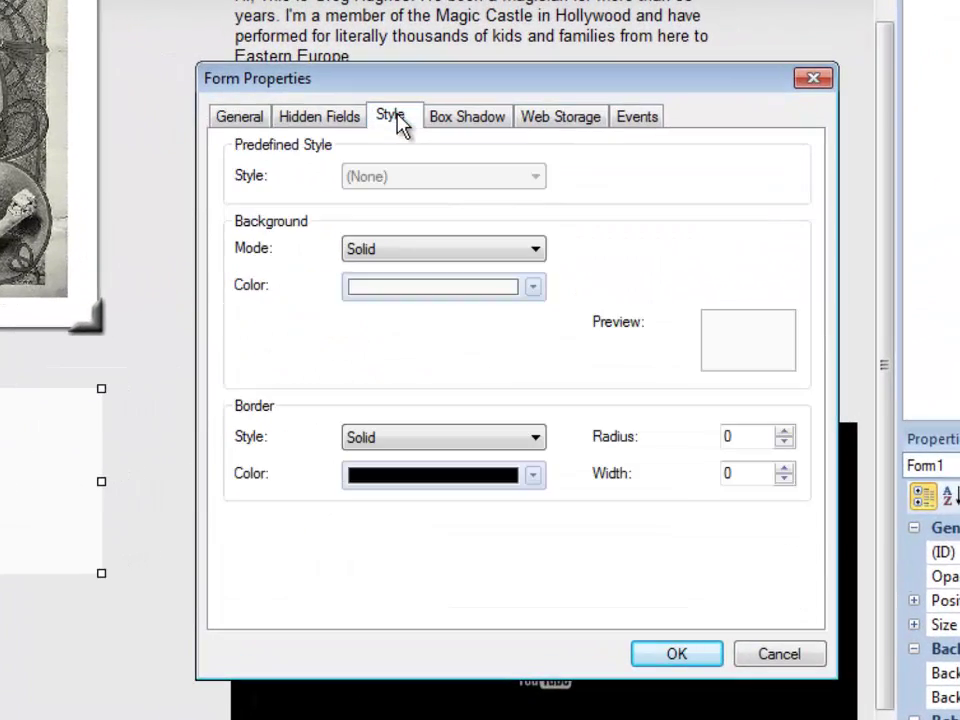
pyautogui.click(538, 251)
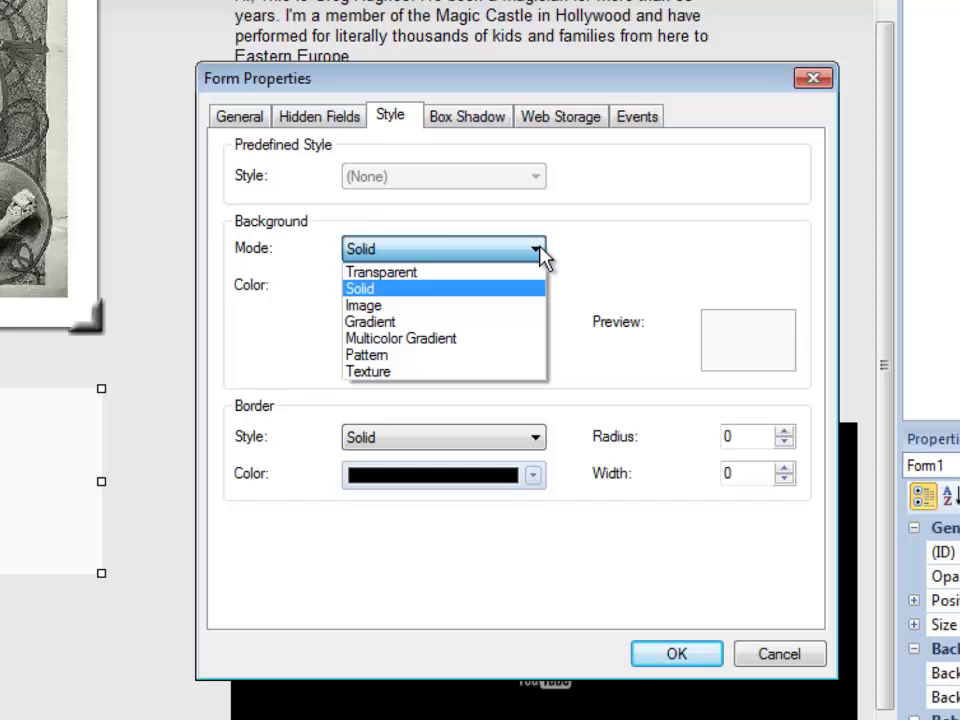
pyautogui.click(613, 235)
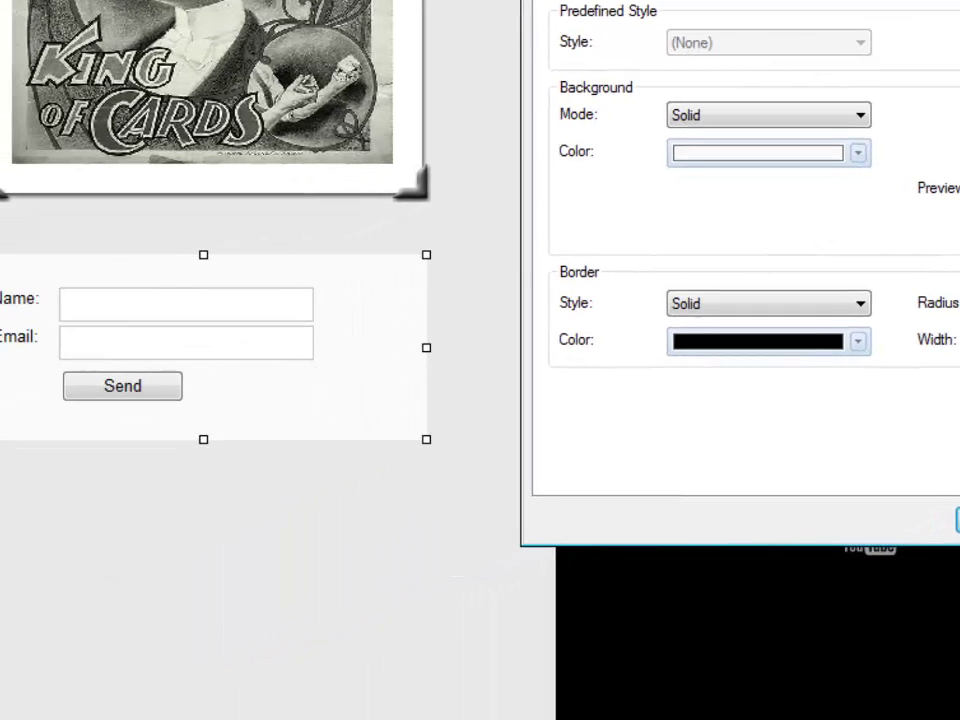
pyautogui.click(820, 645)
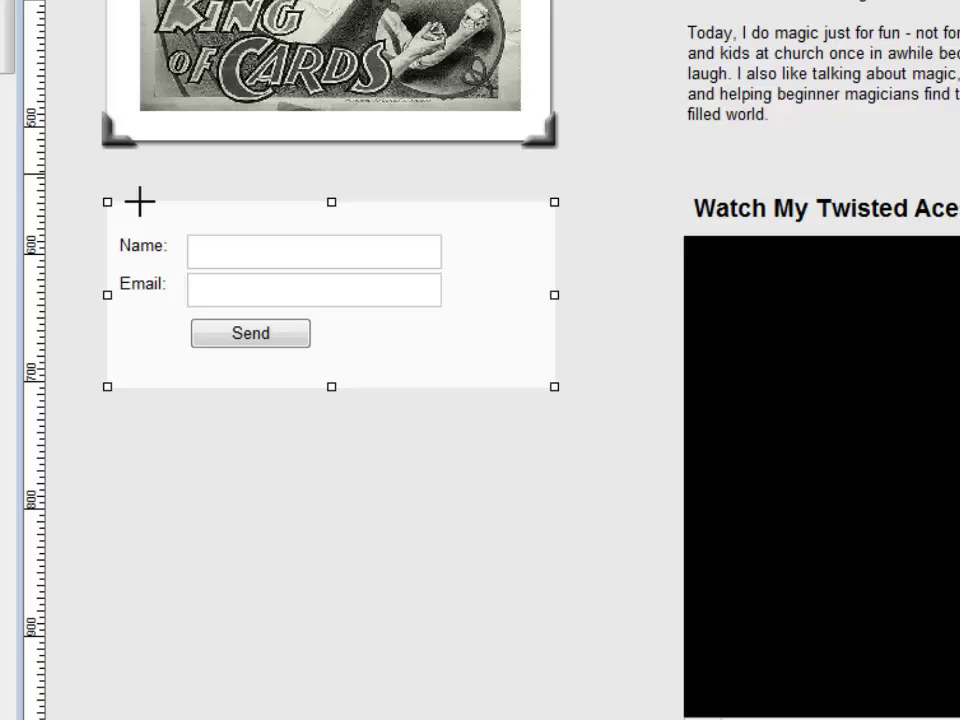
# - Add a text box reading 'Send me more information about cool magic tricks!' above the form
pyautogui.moveTo(118, 169); pyautogui.dragTo(493, 206)
pyautogui.doubleClick(199, 179)
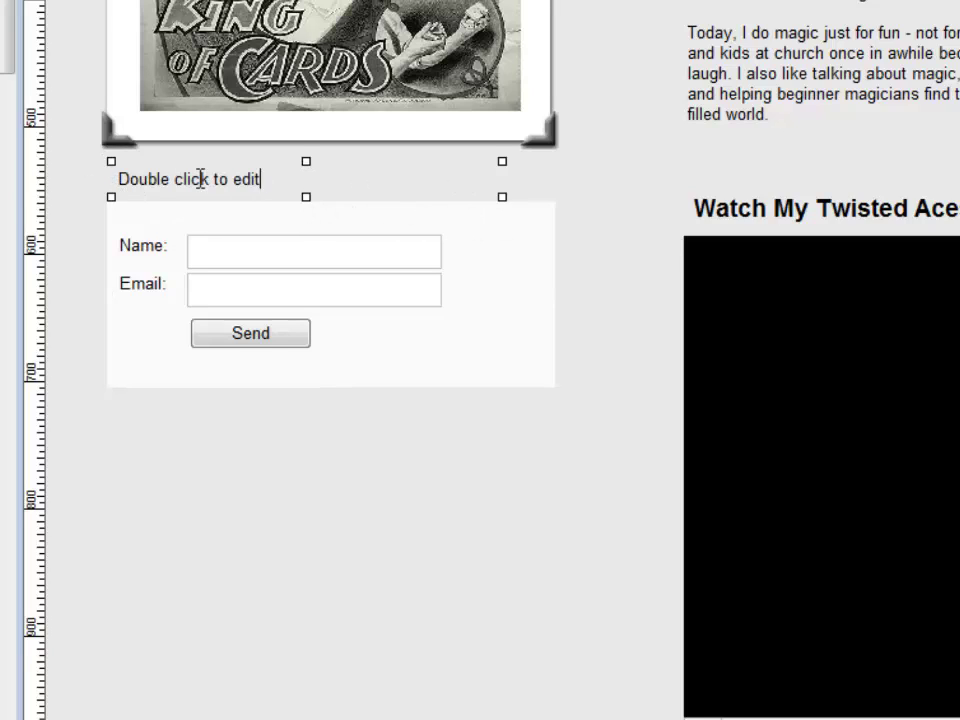
pyautogui.write('Send me more information about cool magic tricks!')
pyautogui.click(482, 467)
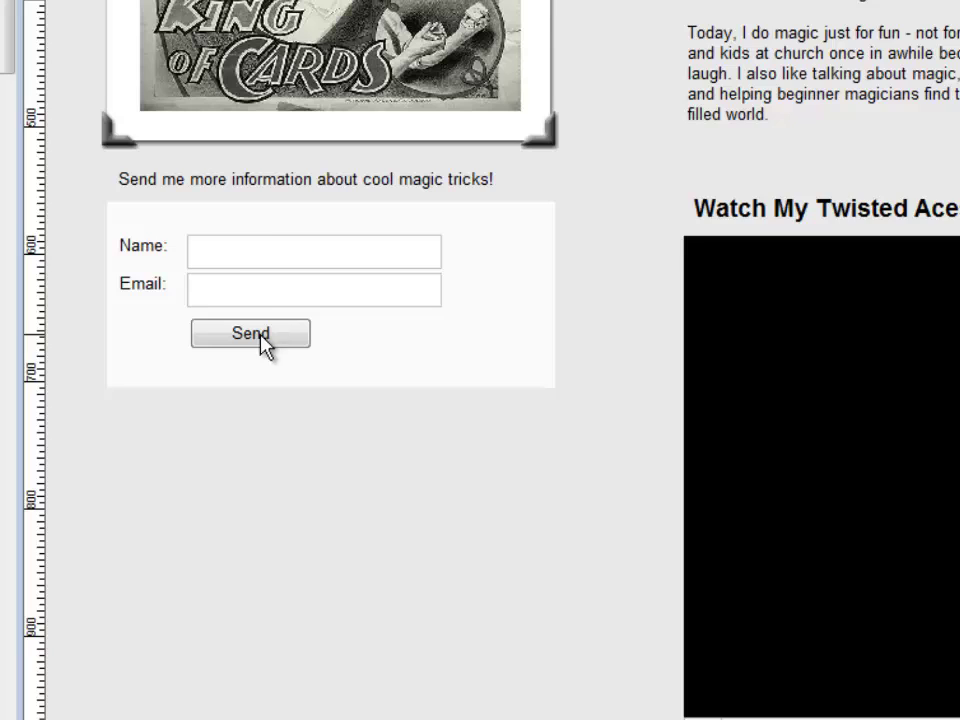
# - Move the Name and Email labels, fields and Send button lower, and drop the request text into the form's top
pyautogui.click(214, 186)
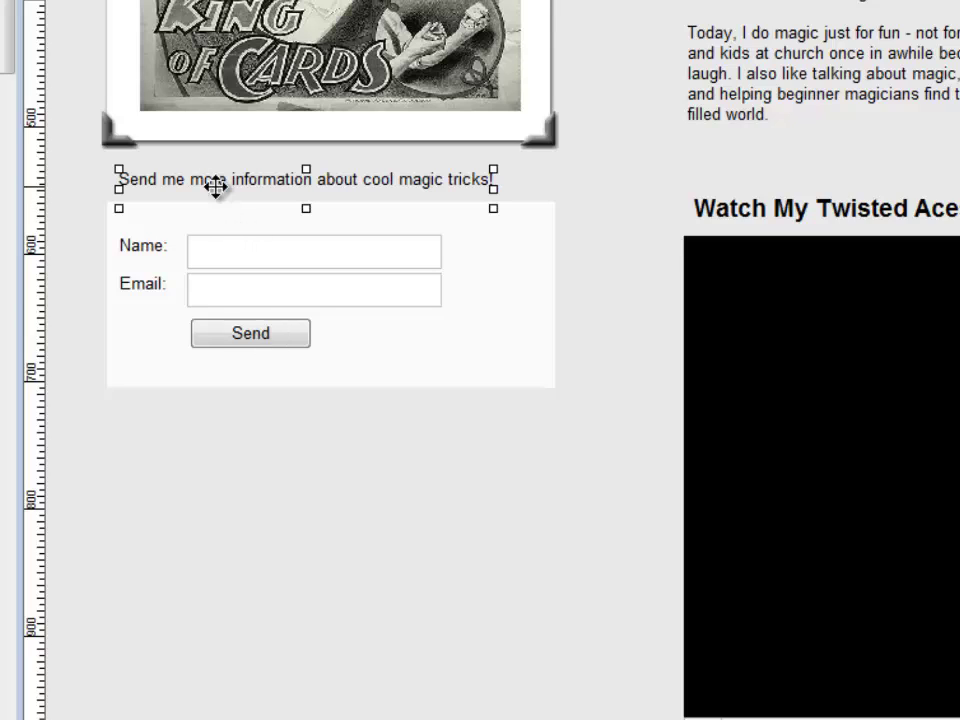
pyautogui.click(146, 250)
pyautogui.keyDown('shift'); pyautogui.click(146, 286); pyautogui.keyUp('shift')
pyautogui.keyDown('shift'); pyautogui.click(230, 252); pyautogui.keyUp('shift')
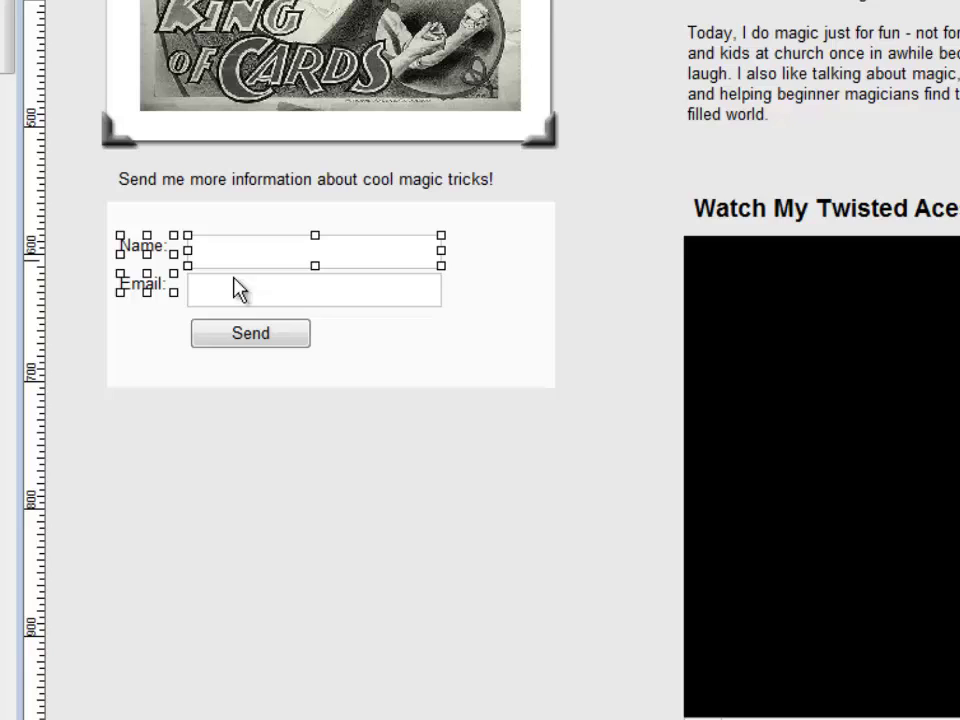
pyautogui.keyDown('shift'); pyautogui.click(236, 288); pyautogui.keyUp('shift')
pyautogui.keyDown('shift'); pyautogui.click(233, 335); pyautogui.keyUp('shift')
pyautogui.moveTo(233, 335); pyautogui.dragTo(243, 366)
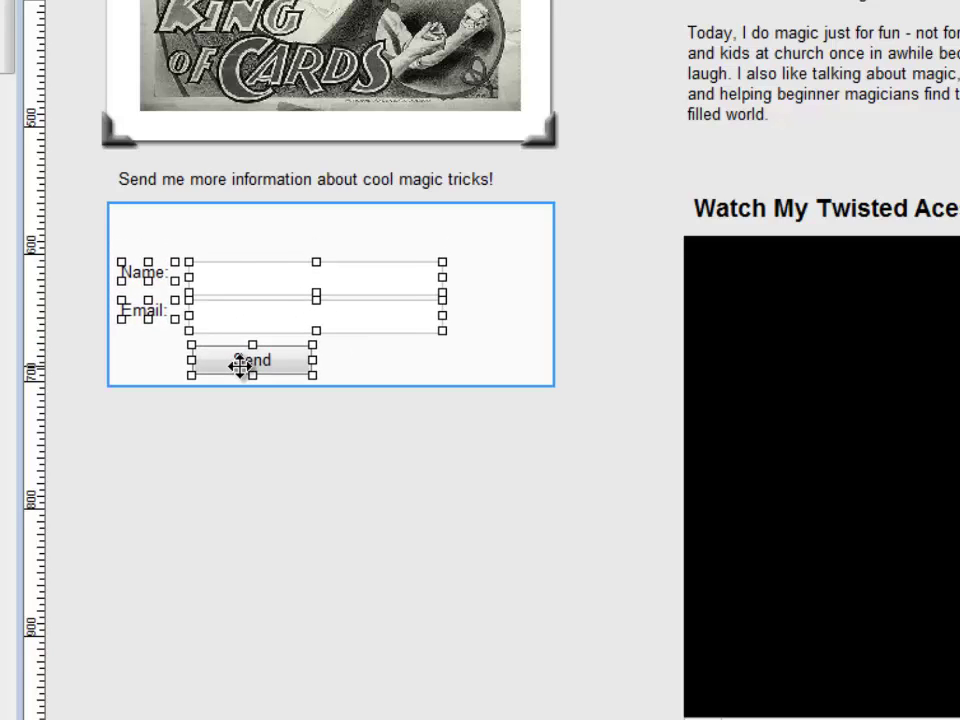
pyautogui.moveTo(276, 192); pyautogui.dragTo(276, 224)
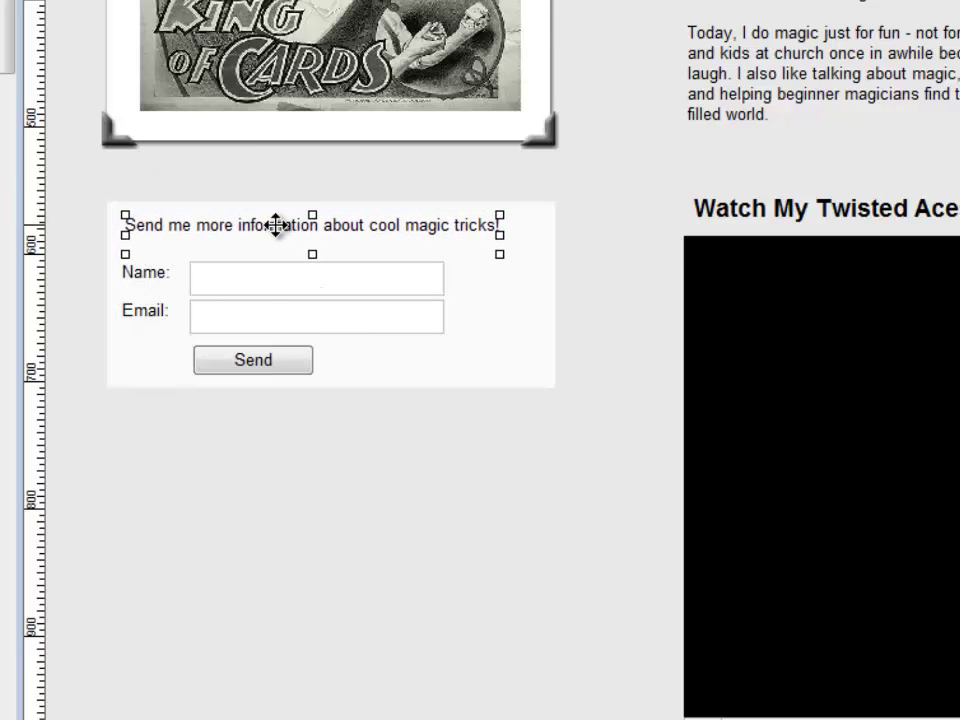
pyautogui.click(508, 223)
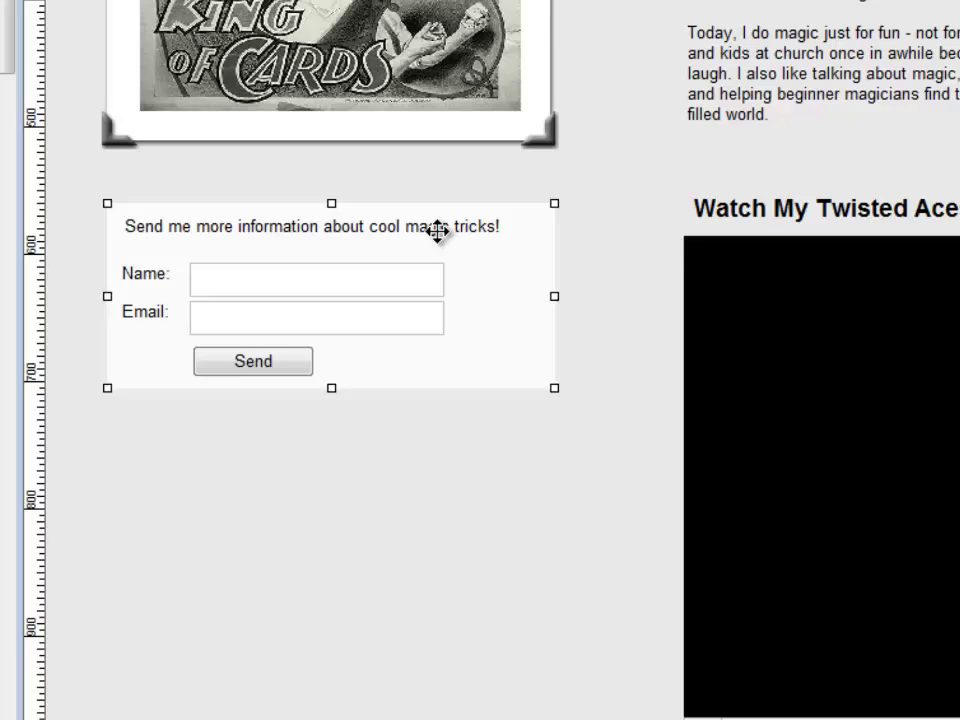
# - Make the form heading text bold and larger
pyautogui.doubleClick(490, 222)
pyautogui.moveTo(494, 226); pyautogui.dragTo(124, 226)
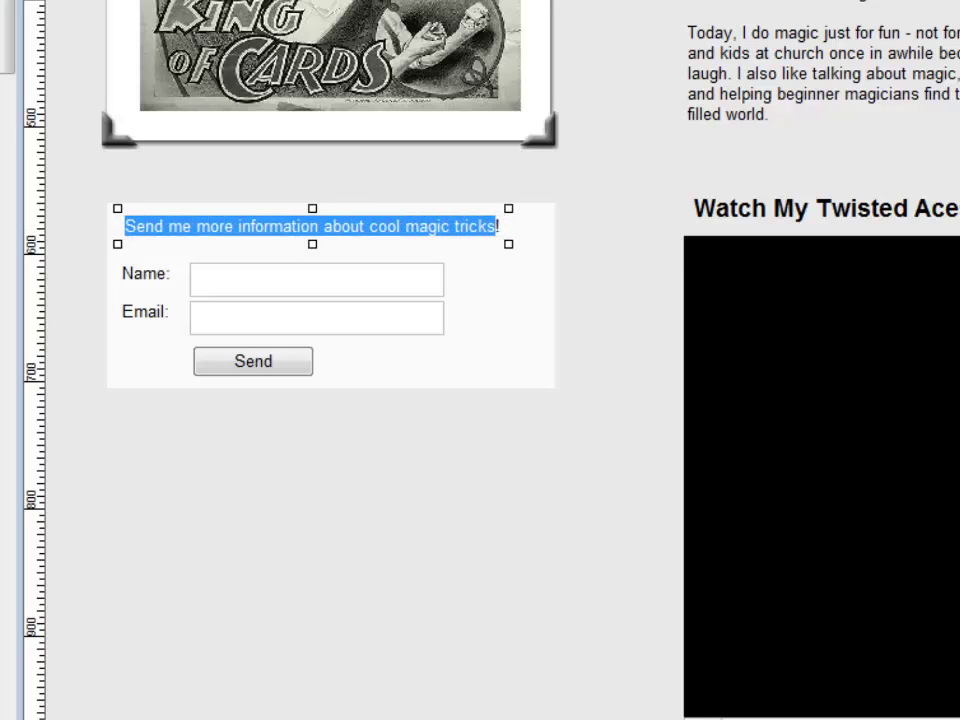
pyautogui.hotkey('ctrl', 'b')
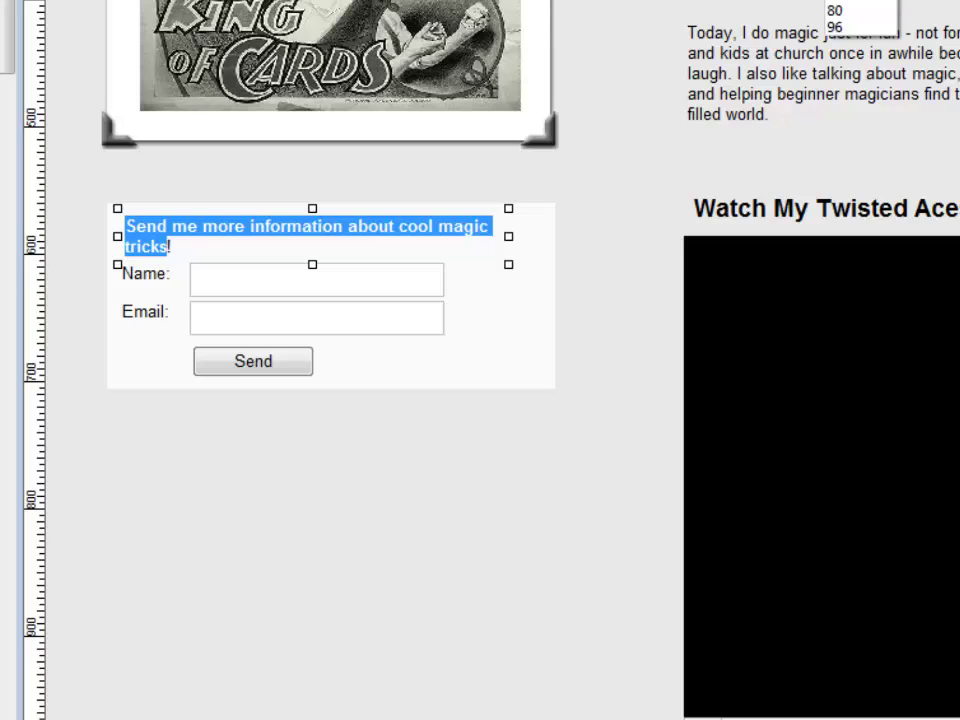
pyautogui.press('Return')
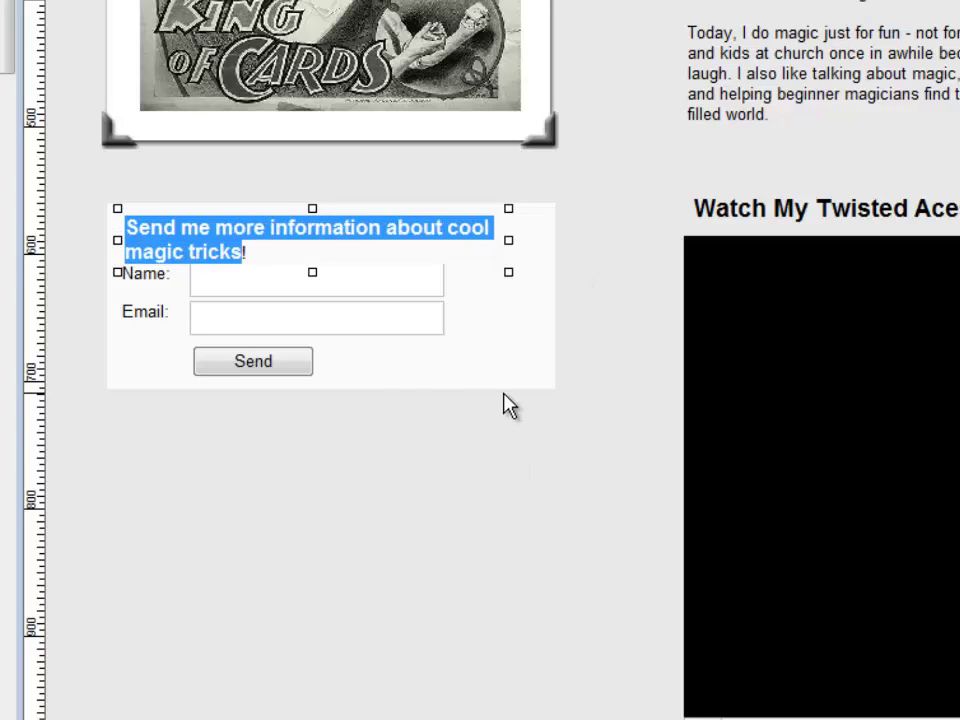
pyautogui.click(452, 370)
# - Make the form box taller and shift the labels, fields and Send button down below the heading
pyautogui.click(315, 332)
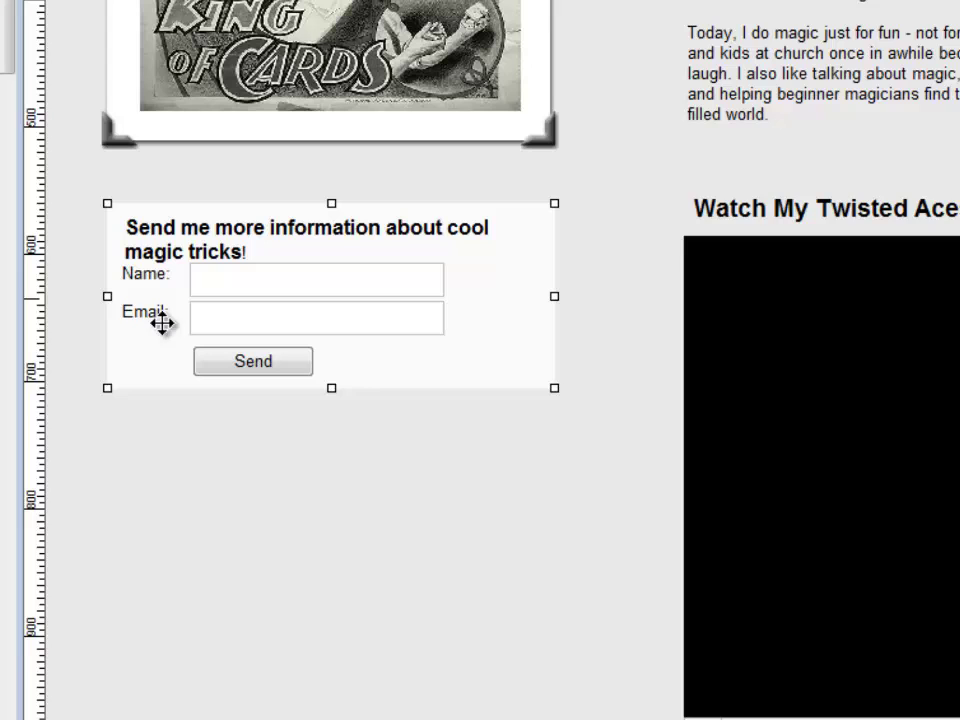
pyautogui.moveTo(331, 388); pyautogui.dragTo(331, 449)
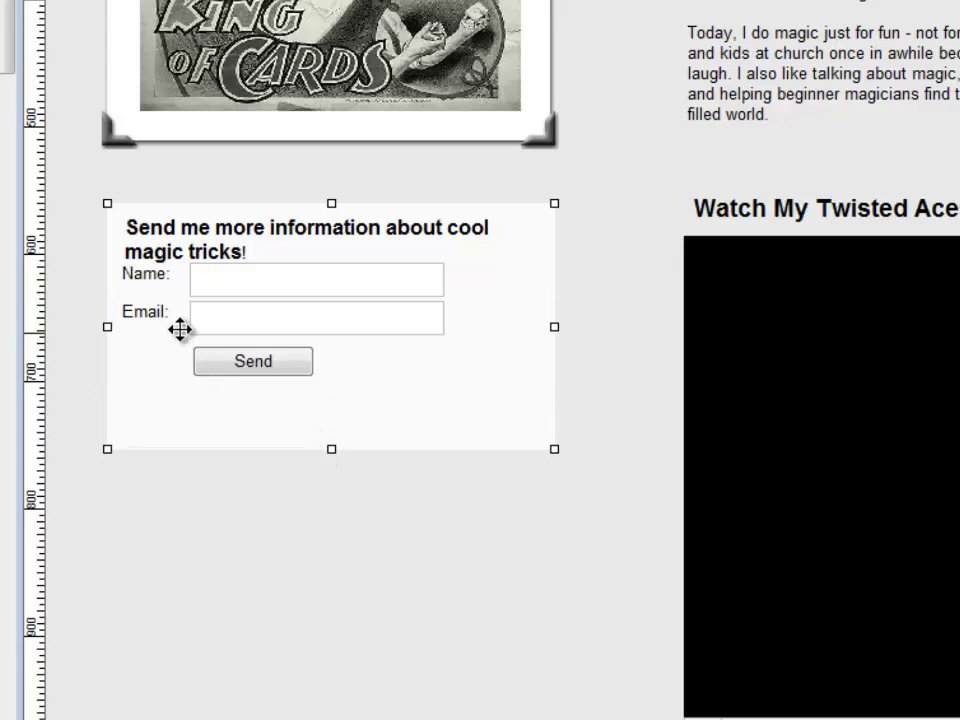
pyautogui.click(157, 284)
pyautogui.keyDown('shift'); pyautogui.click(236, 294); pyautogui.keyUp('shift')
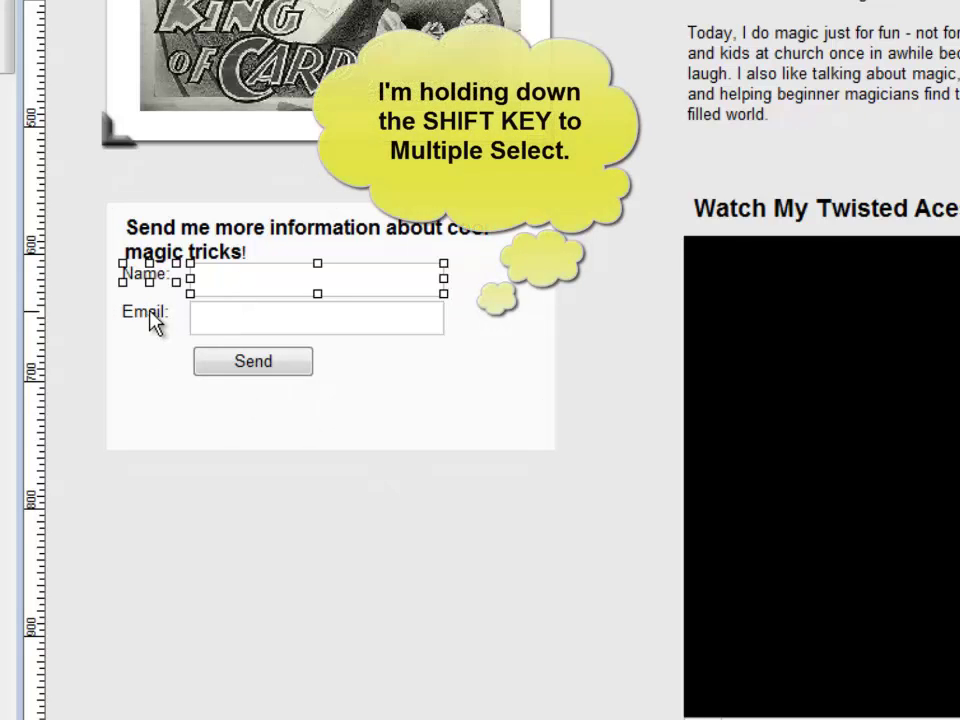
pyautogui.keyDown('shift'); pyautogui.click(154, 318); pyautogui.keyUp('shift')
pyautogui.keyDown('shift'); pyautogui.click(207, 325); pyautogui.keyUp('shift')
pyautogui.keyDown('shift'); pyautogui.click(235, 364); pyautogui.keyUp('shift')
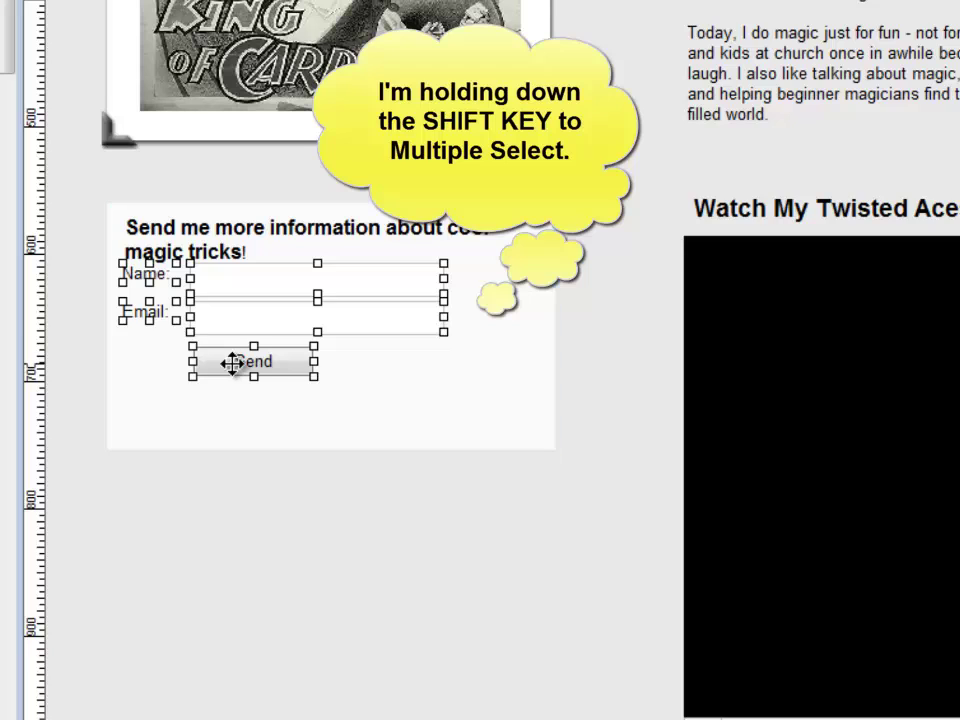
pyautogui.press('Down')
pyautogui.press('Down')
pyautogui.press('Down')
pyautogui.press('Down')
pyautogui.press('Down')
pyautogui.press('Down')
pyautogui.press('Down')
pyautogui.press('Down')
pyautogui.press('Down')
pyautogui.press('Down')
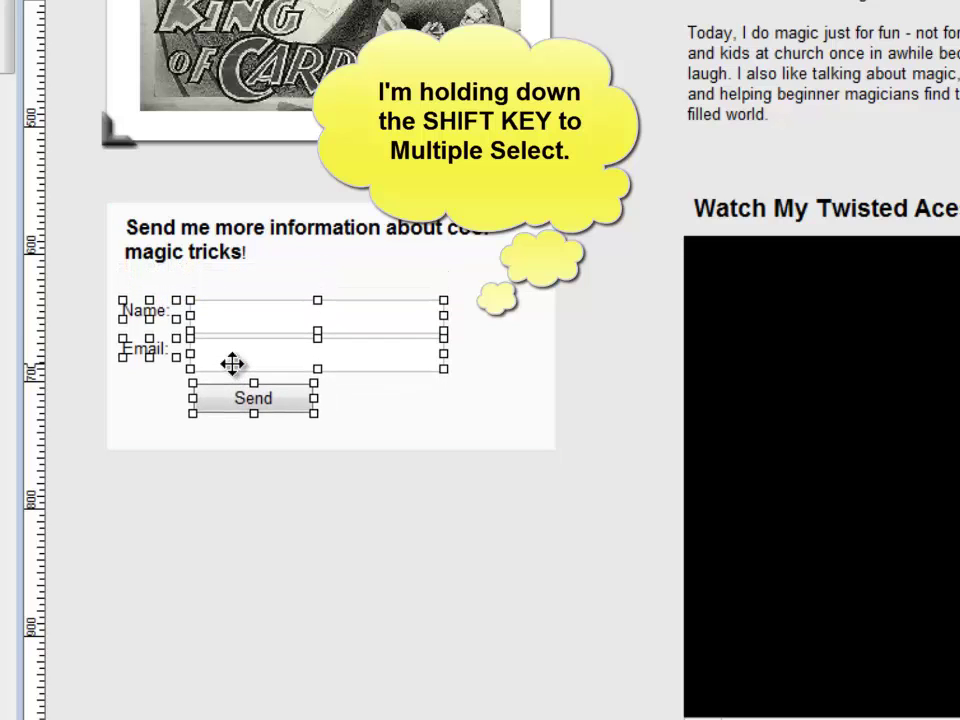
pyautogui.press('Right')
pyautogui.press('Right')
pyautogui.press('Right')
pyautogui.press('Up')
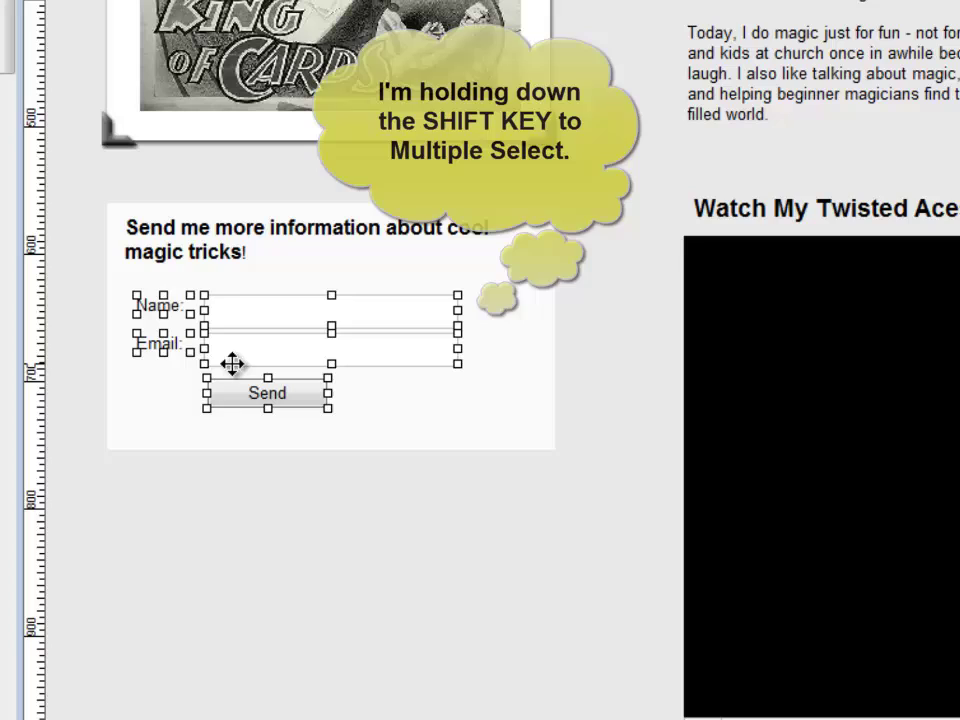
pyautogui.click(454, 498)
pyautogui.click(387, 410)
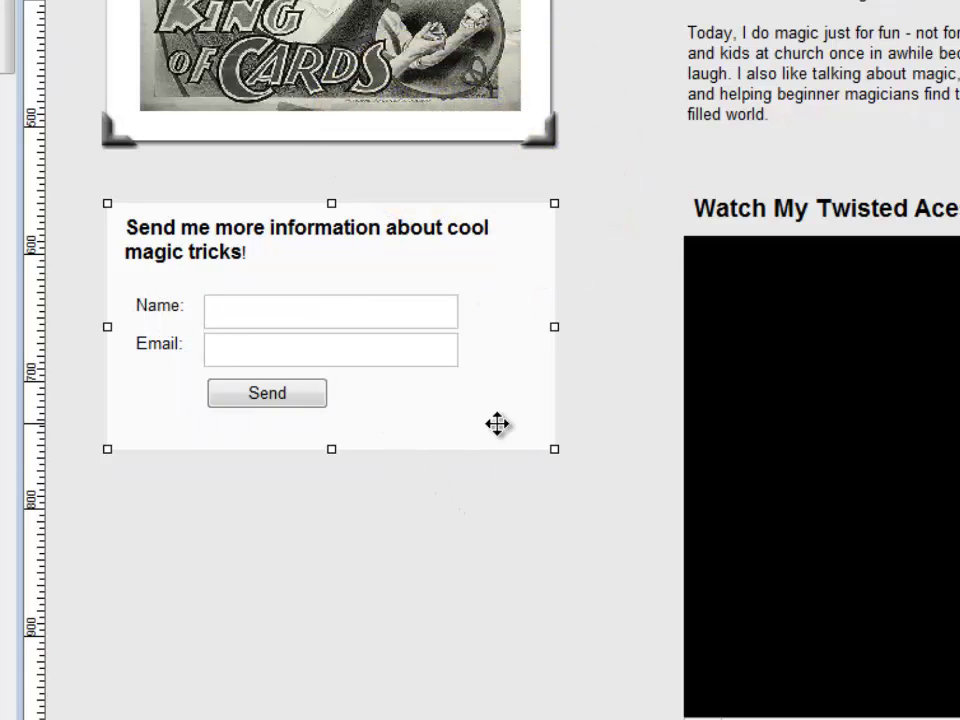
pyautogui.click(381, 499)
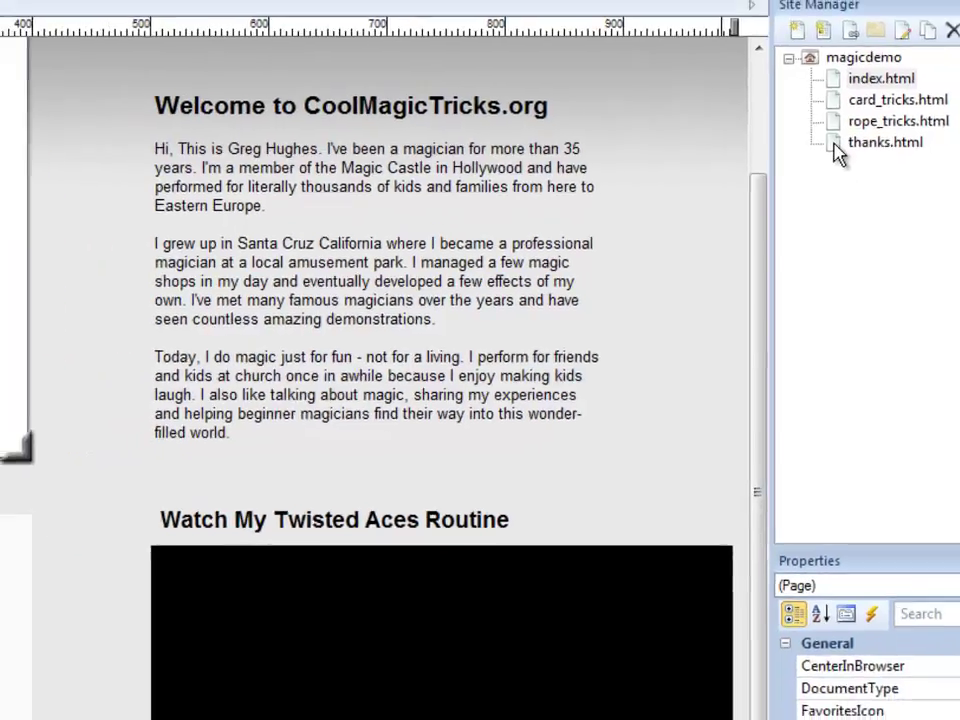
pyautogui.doubleClick(775, 137)
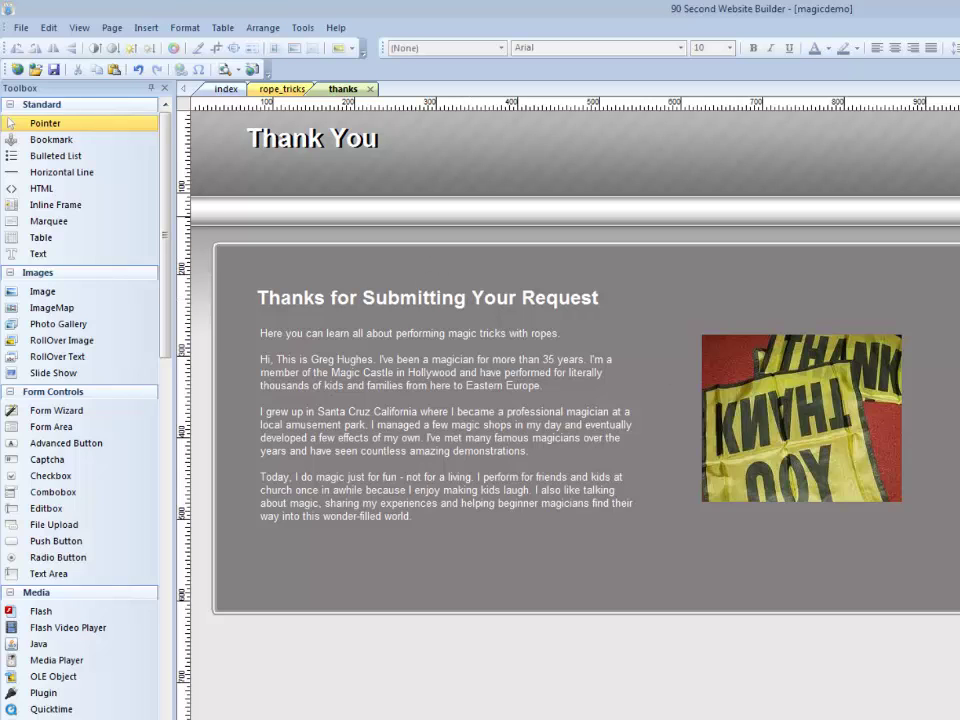
pyautogui.click(369, 89)
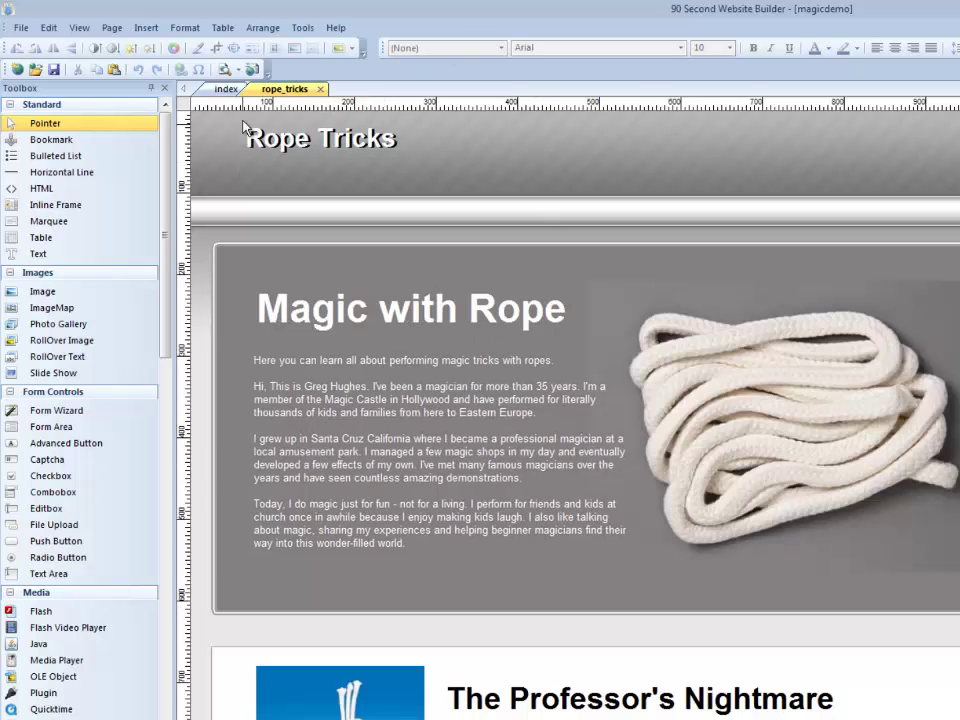
pyautogui.click(228, 90)
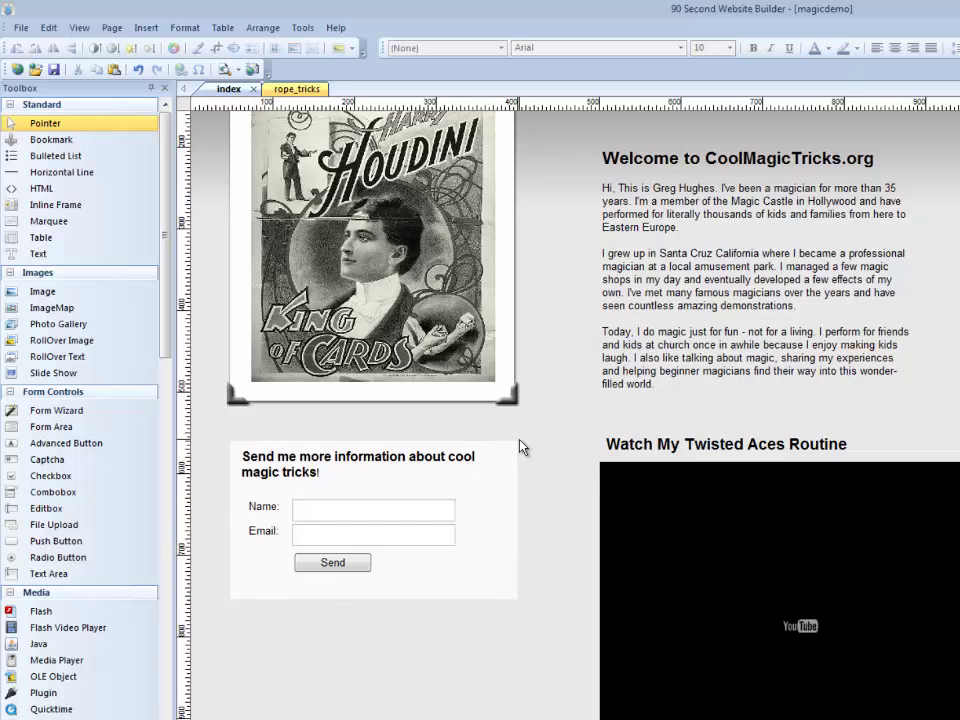
# - Set the index page's file extension to php in Page Properties, making it index.php
pyautogui.rightClick(422, 686)
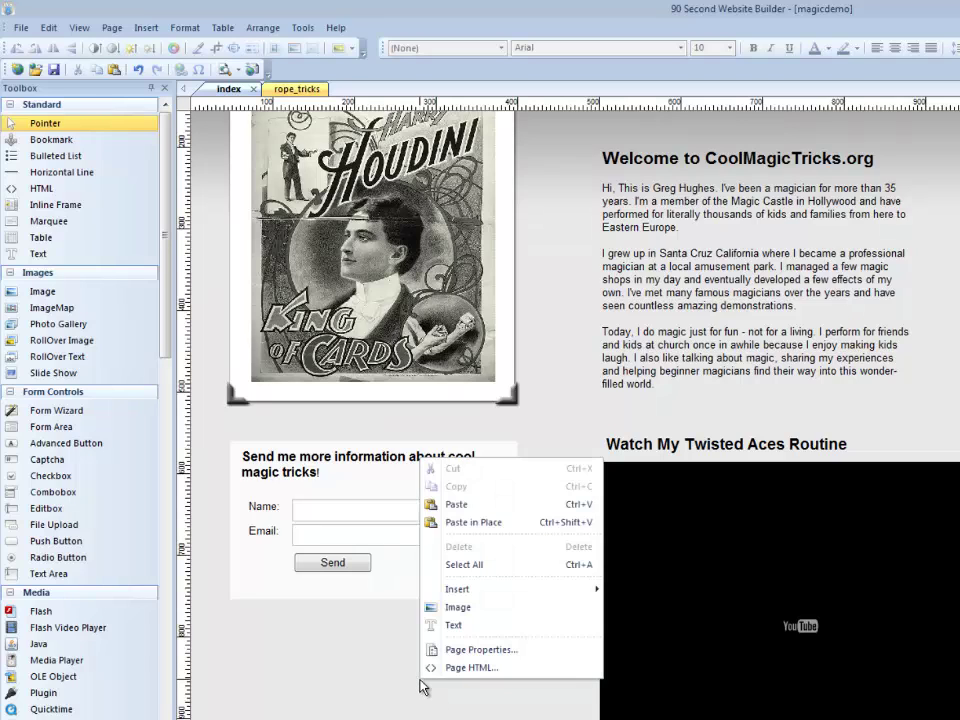
pyautogui.click(474, 651)
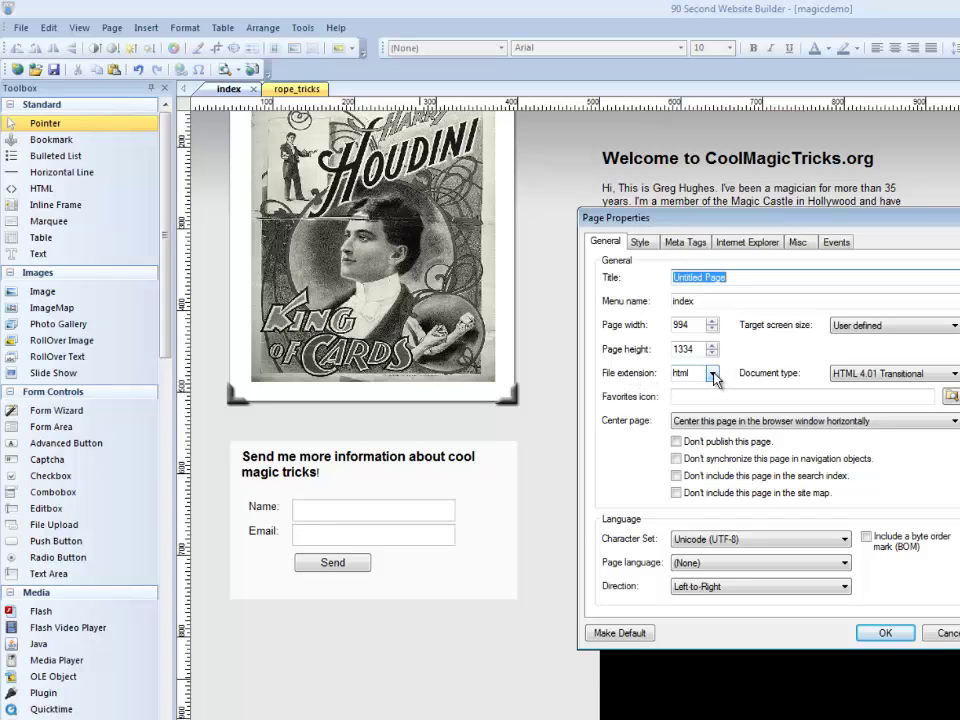
pyautogui.click(713, 373)
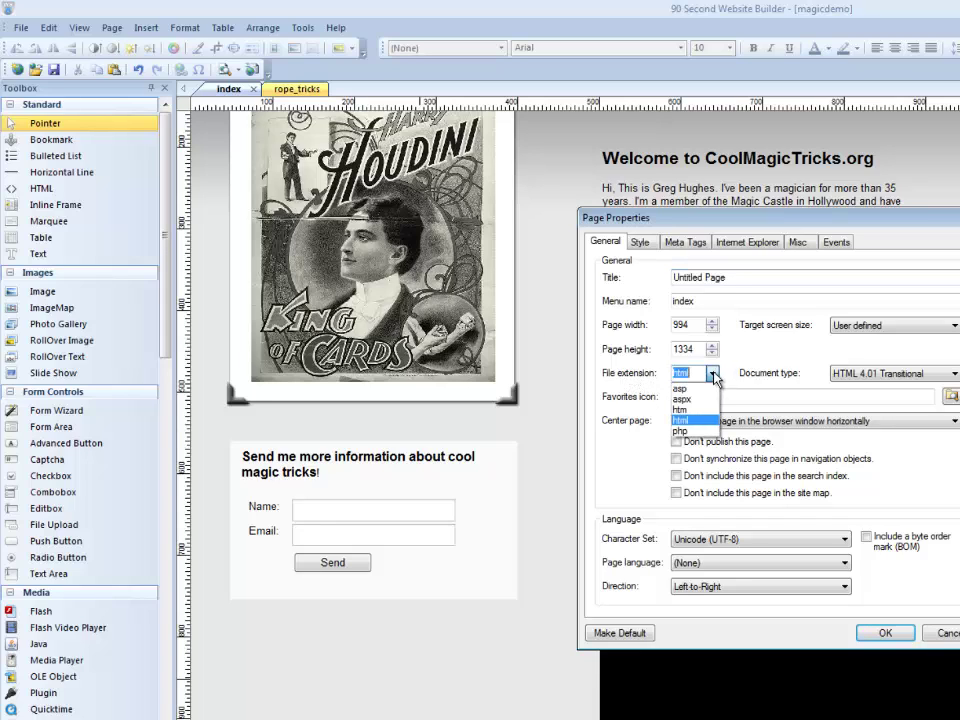
pyautogui.click(686, 432)
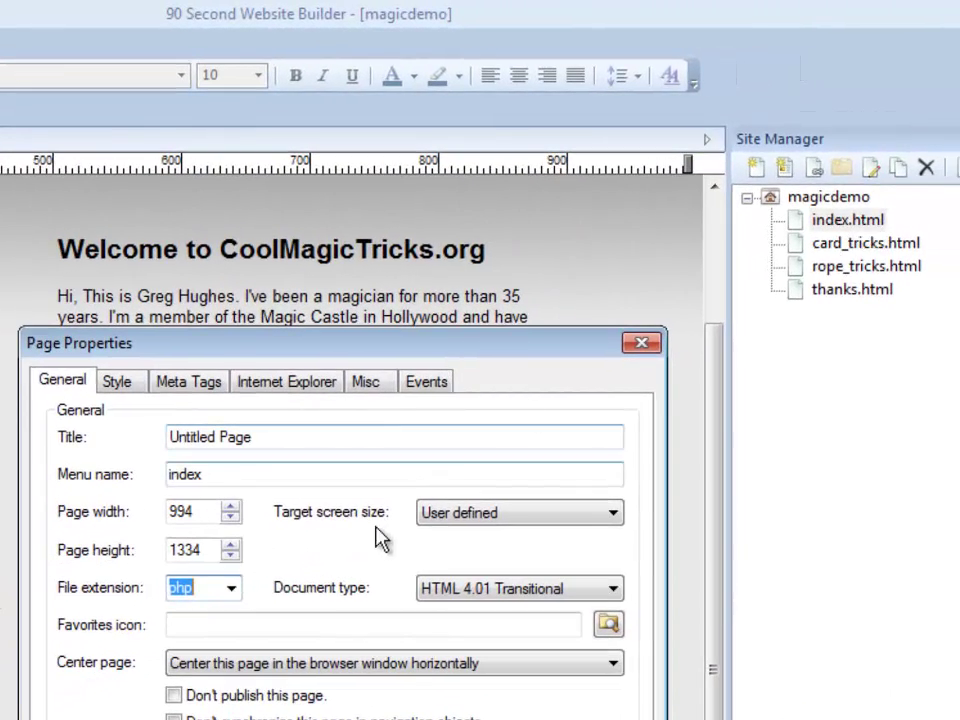
pyautogui.press('Return')
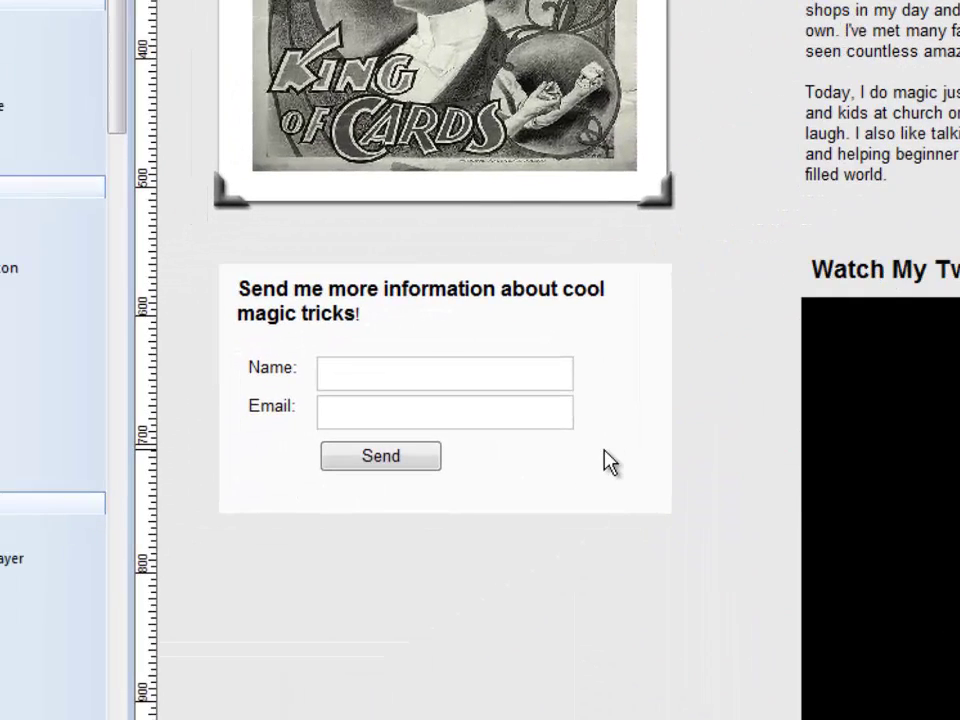
# - Open the contact form's Form Properties and check 'Use built-in PHP form processor'
pyautogui.click(630, 364)
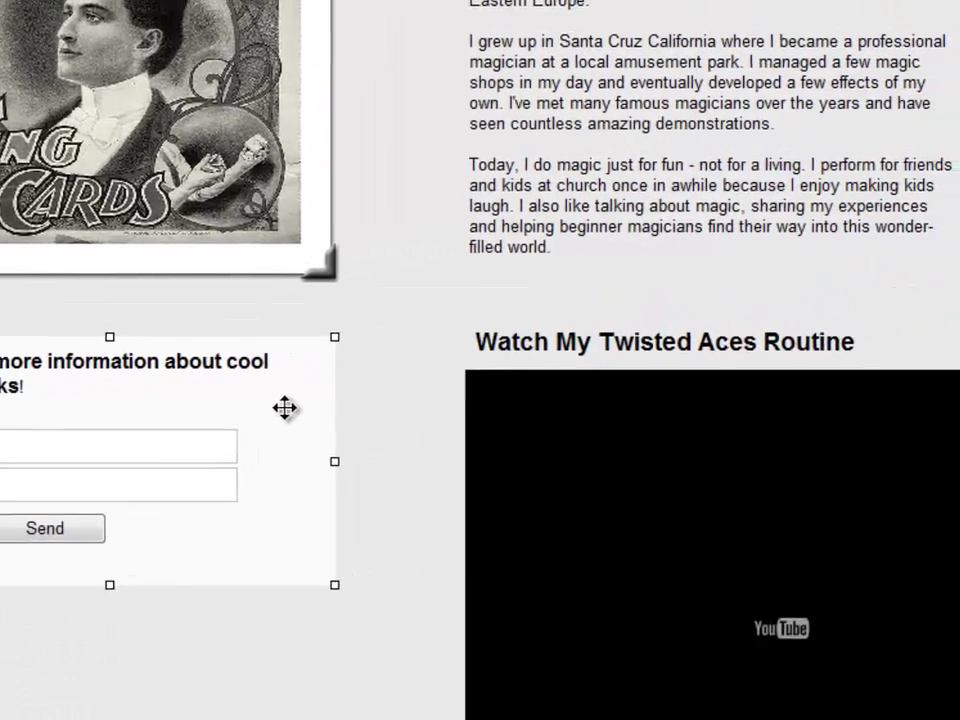
pyautogui.doubleClick(594, 350)
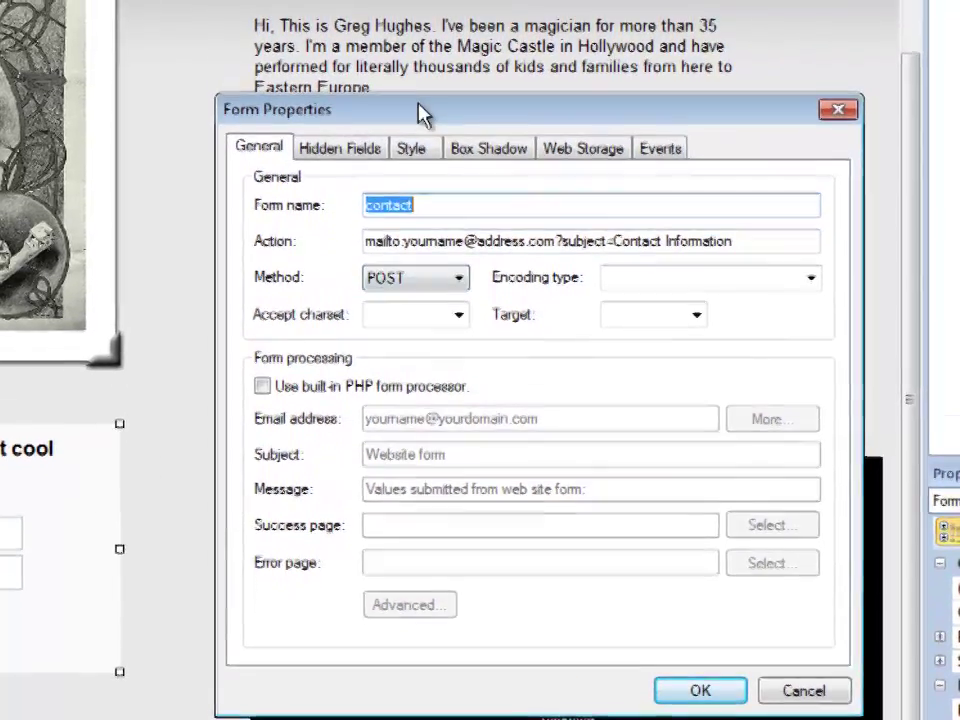
pyautogui.moveTo(422, 115); pyautogui.dragTo(381, 75)
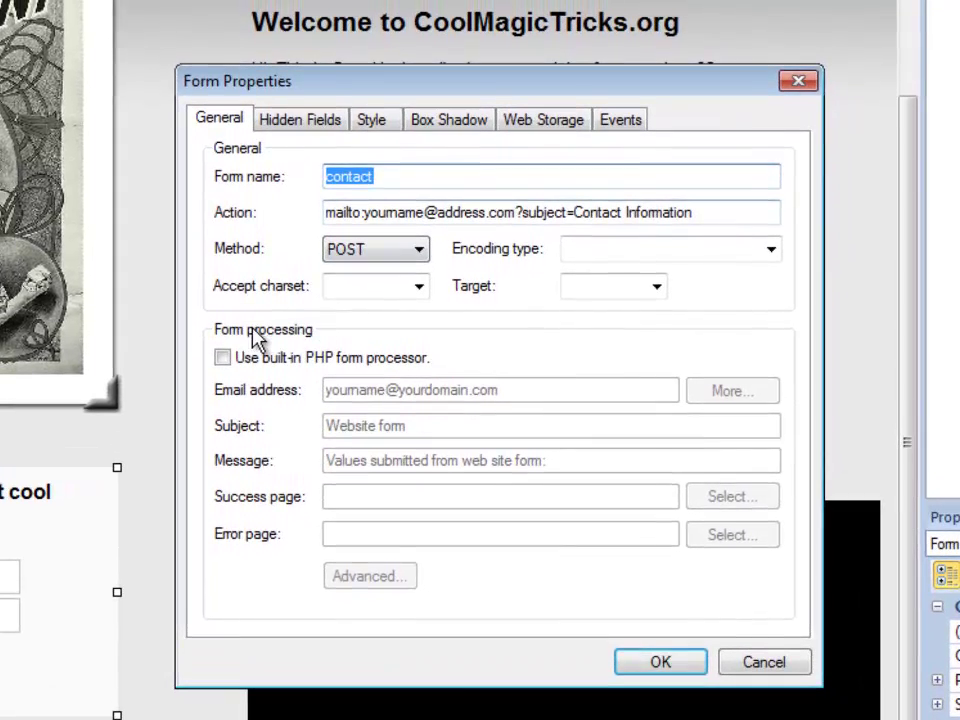
pyautogui.click(222, 365)
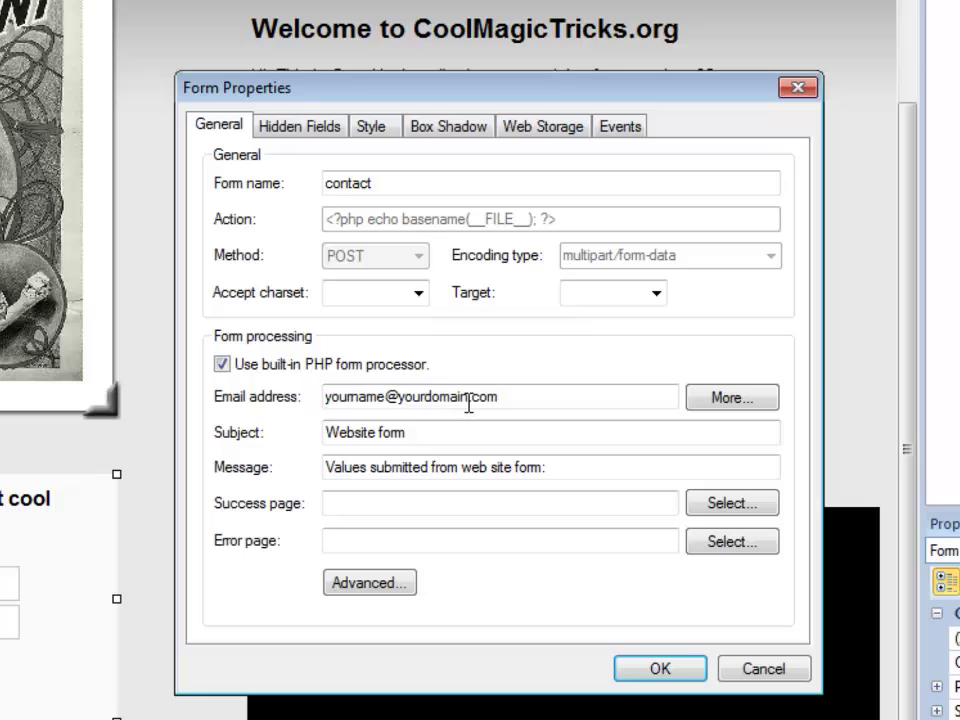
# - Replace the placeholder recipient Email address with the site owner's own .org address
pyautogui.moveTo(389, 400); pyautogui.dragTo(291, 410)
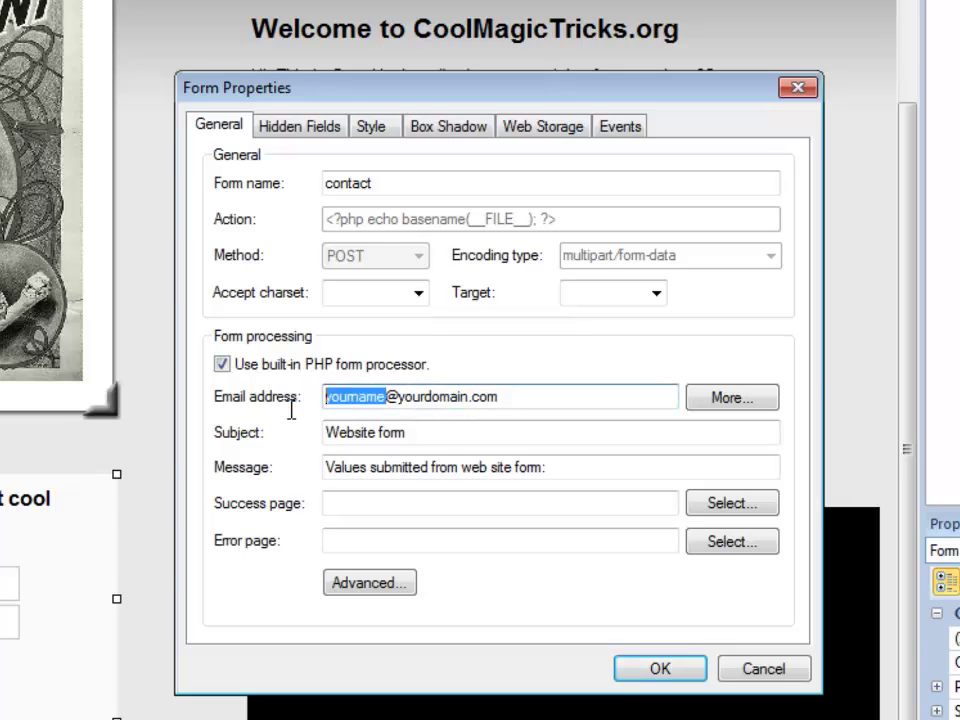
pyautogui.press('Right')
pyautogui.press('Right')
pyautogui.press('Right')
pyautogui.press('Right')
pyautogui.press('Right')
pyautogui.press('Right')
pyautogui.press('Right')
pyautogui.press('Right')
pyautogui.press('Right')
pyautogui.press('Right')
pyautogui.press('Right')
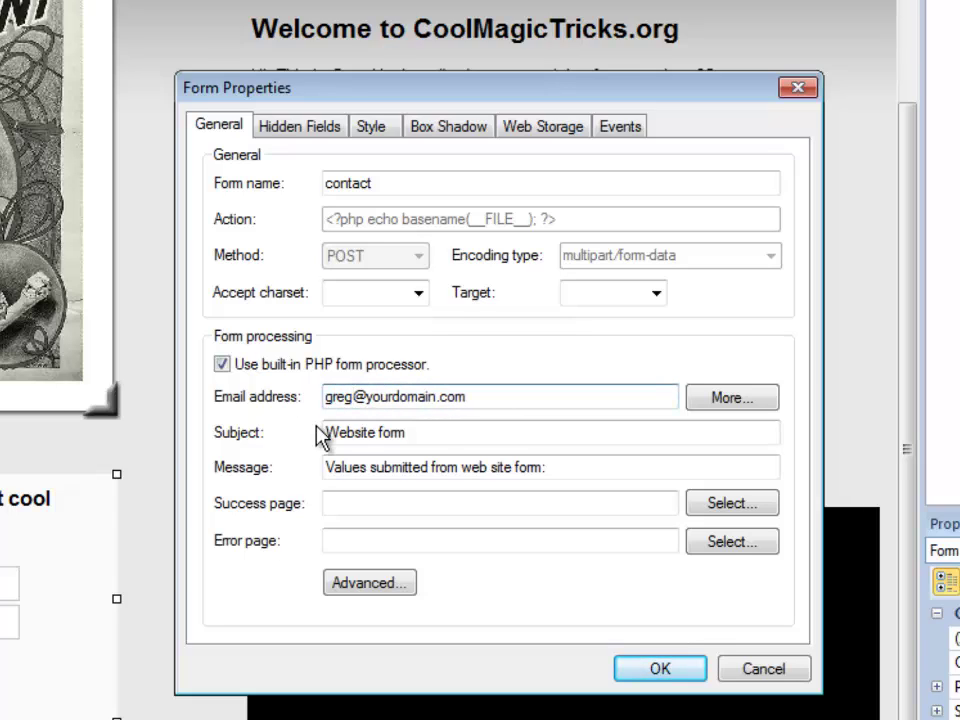
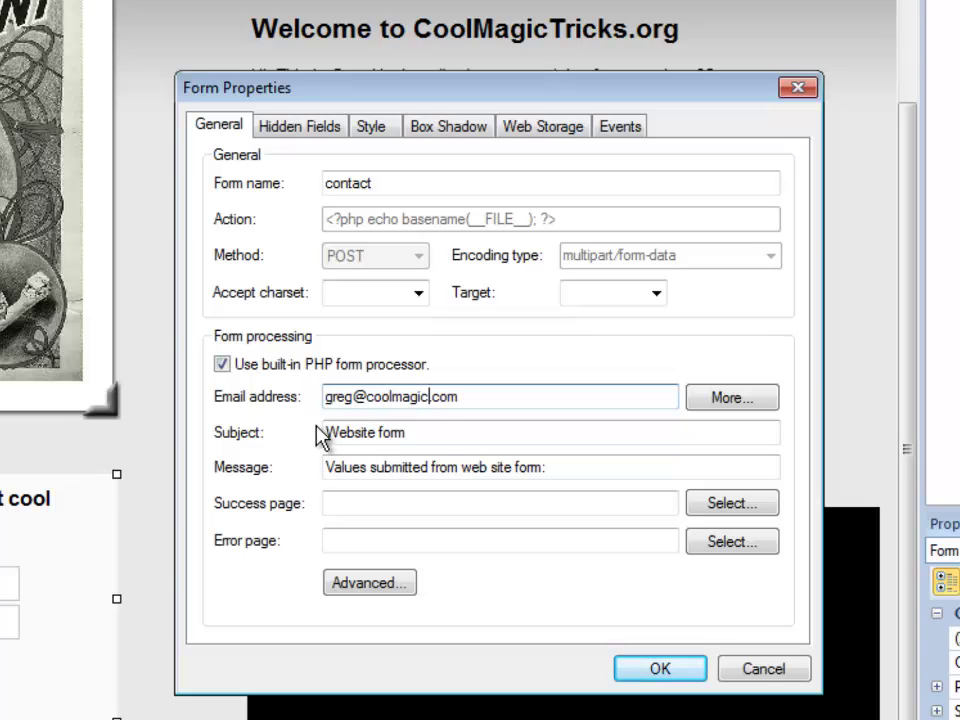
pyautogui.press('Right')
pyautogui.press('Right')
pyautogui.press('Right')
pyautogui.press('Right')
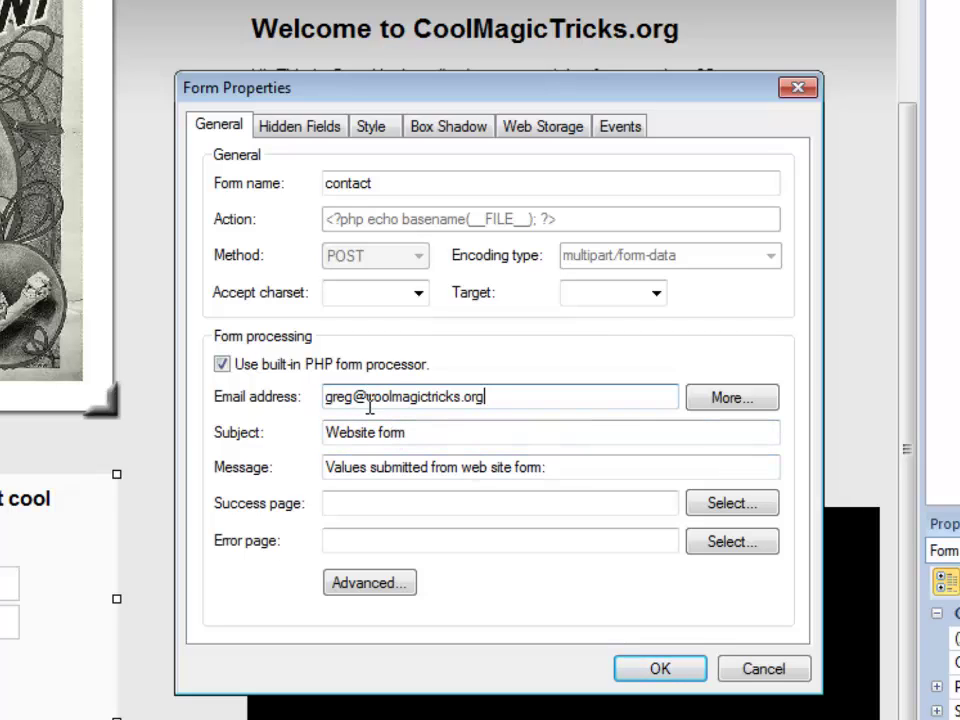
# - Review the new recipient address and the 'Website form' e-mail subject
pyautogui.moveTo(368, 398); pyautogui.dragTo(489, 398)
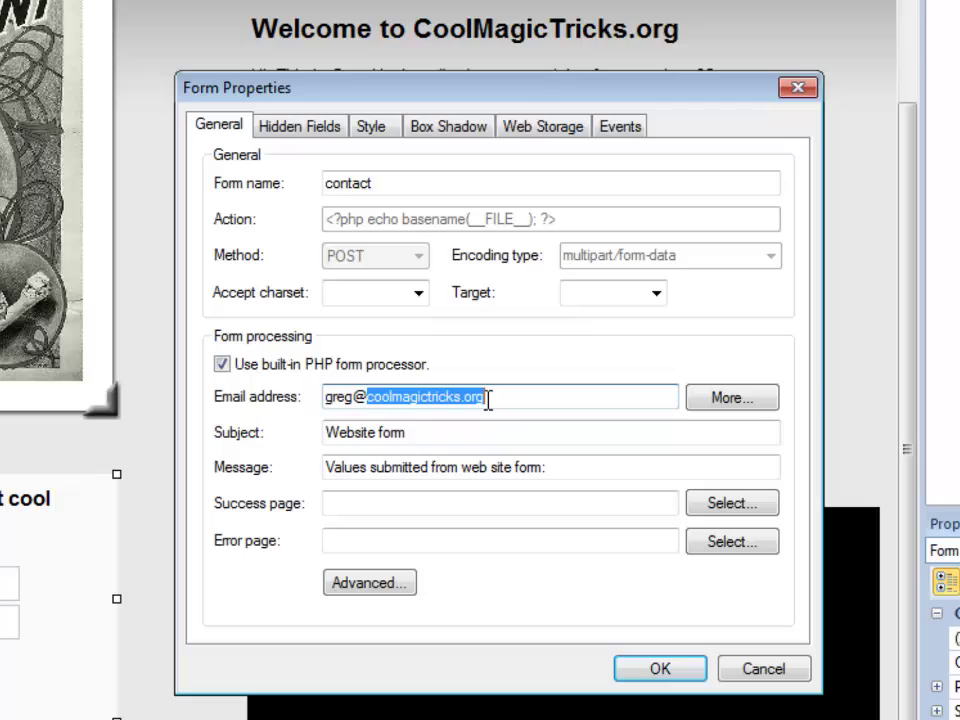
pyautogui.click(435, 430)
pyautogui.moveTo(435, 430); pyautogui.dragTo(317, 431)
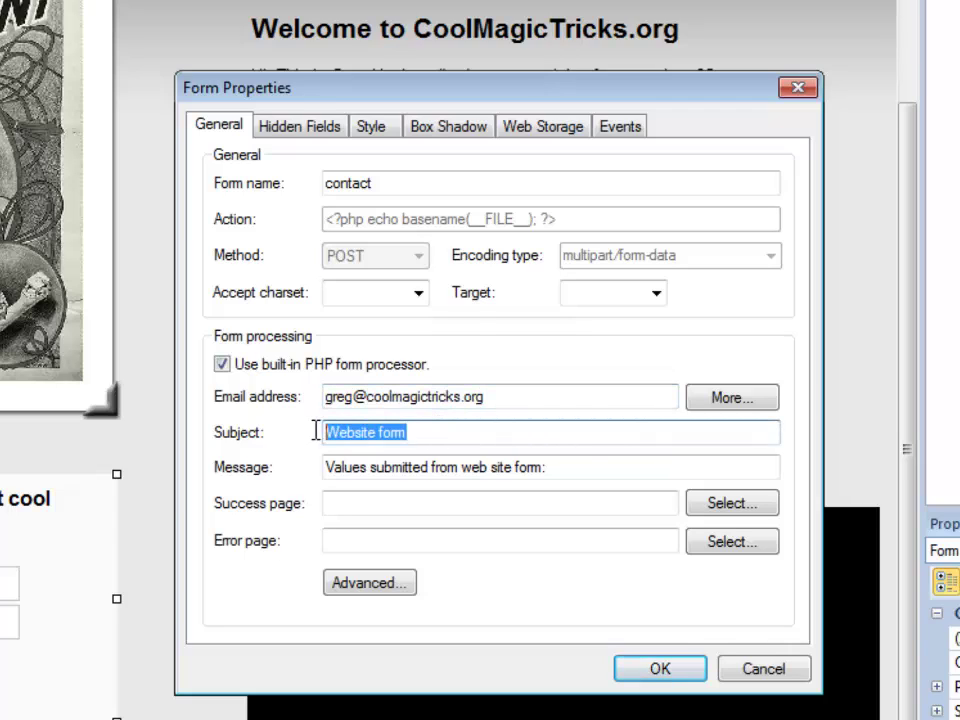
pyautogui.click(425, 432)
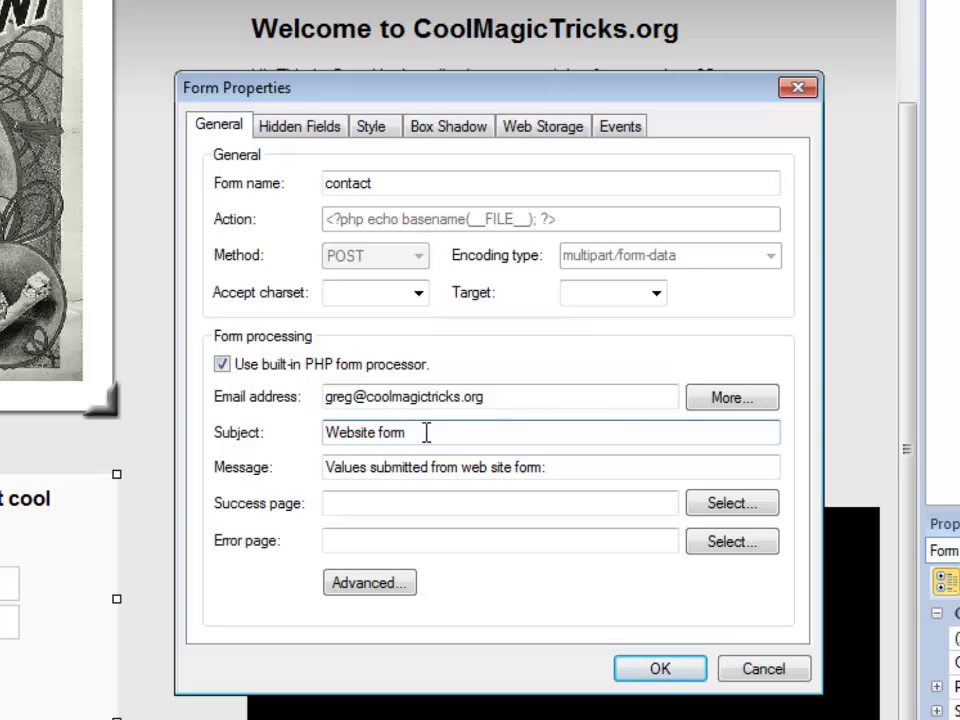
# - Set the form's Success page to the 'thanks' page
pyautogui.click(361, 467)
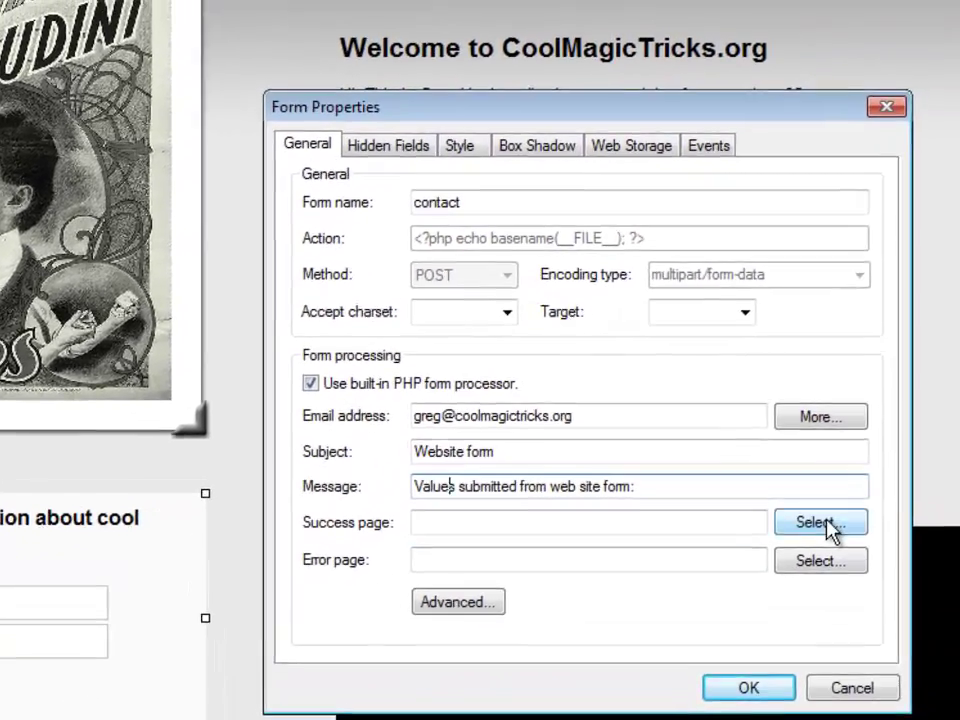
pyautogui.click(900, 481)
pyautogui.click(314, 300)
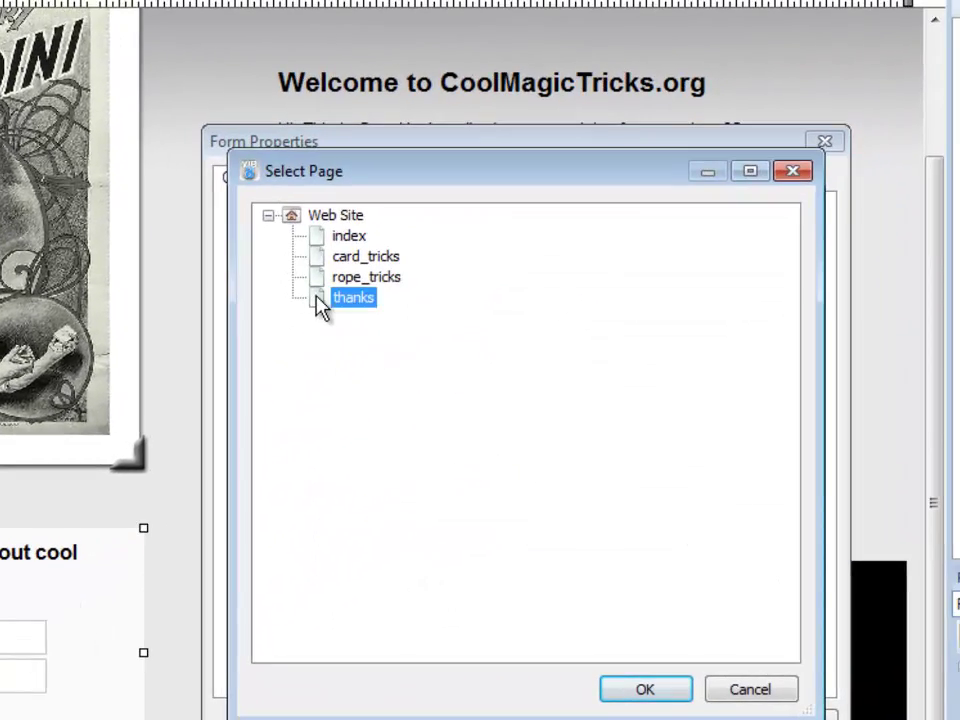
pyautogui.click(680, 697)
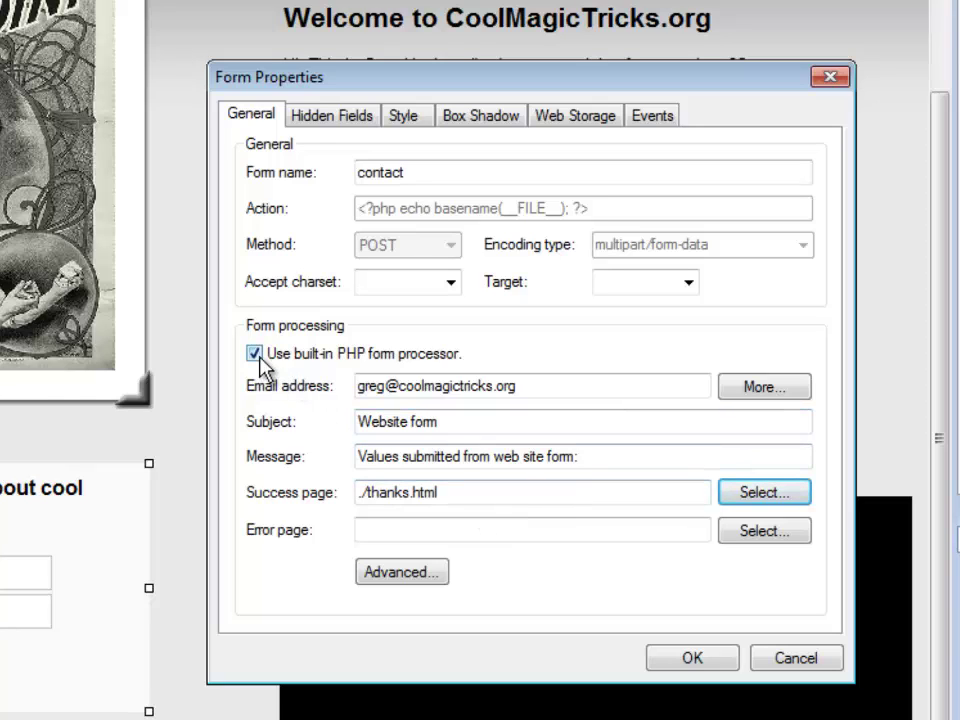
# - Check the recipient e-mail address, then apply the Form Properties with OK
pyautogui.moveTo(546, 388); pyautogui.dragTo(348, 403)
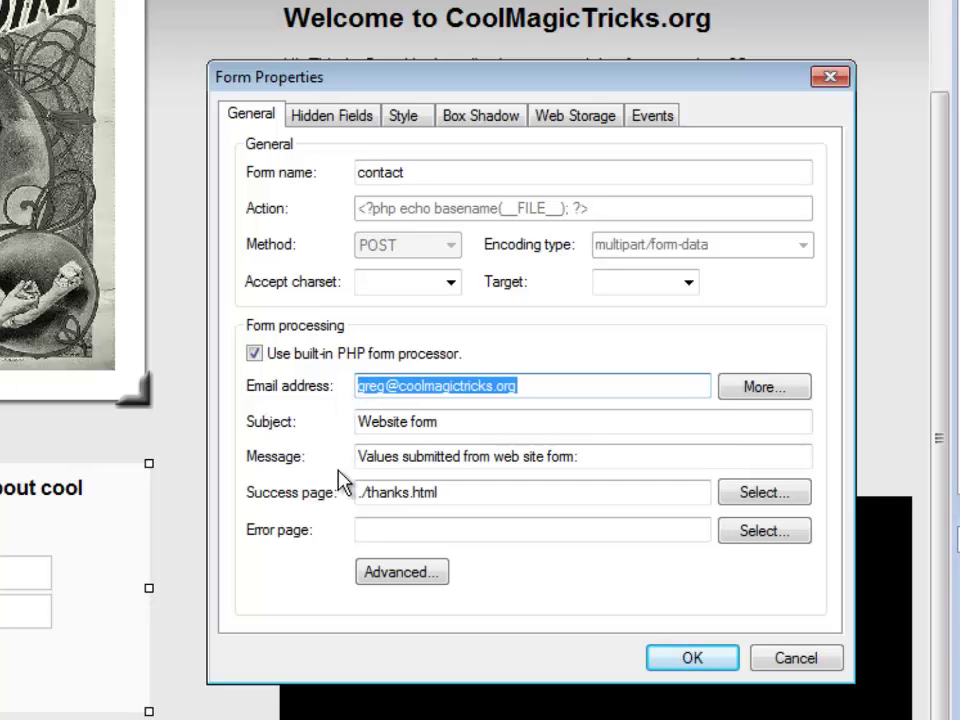
pyautogui.click(696, 660)
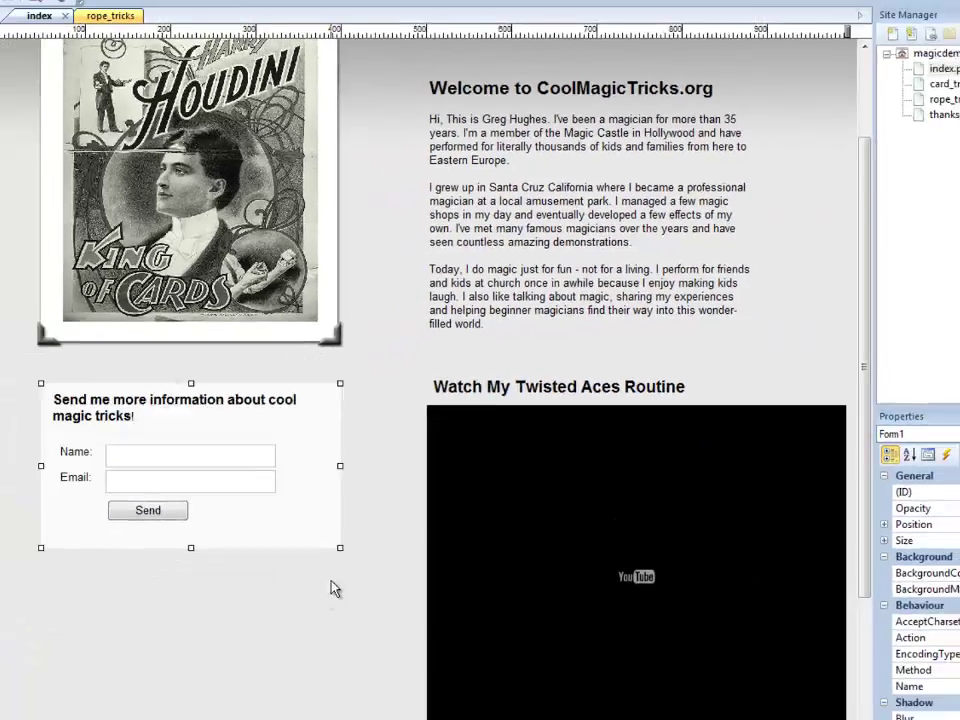
pyautogui.click(192, 719)
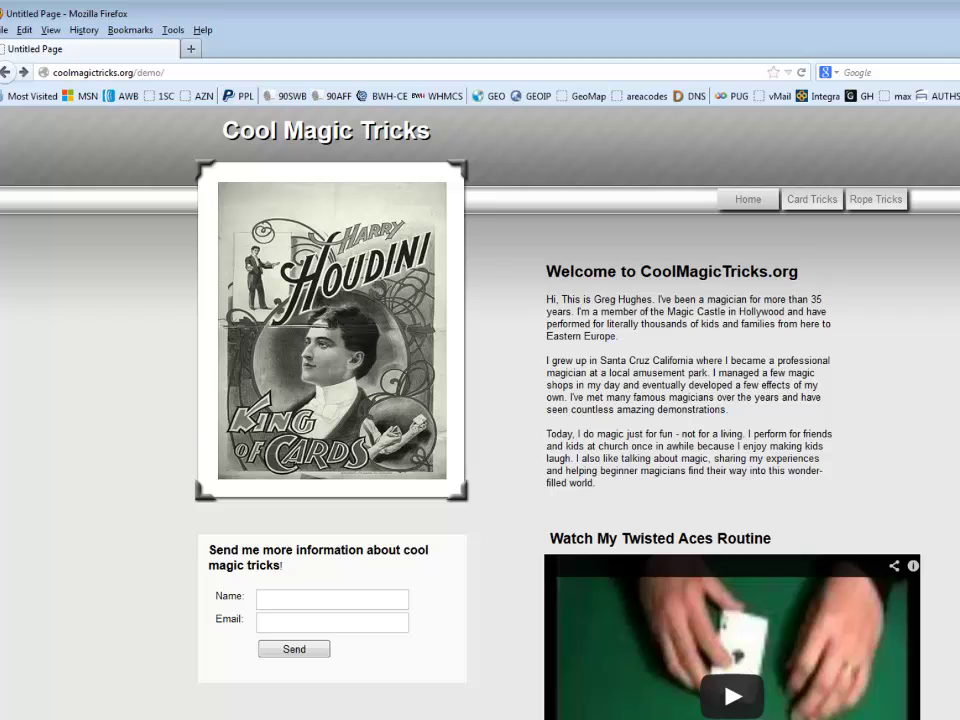
# - Scroll the live Cool Magic Tricks home page down and back up to view the contact form
pyautogui.scroll(-2, 467, 634)
pyautogui.scroll(2, 467, 634)
# - Fill the live form with a test name and a saved e-mail suggestion, then send it
pyautogui.click(285, 594)
pyautogui.write('Greg')
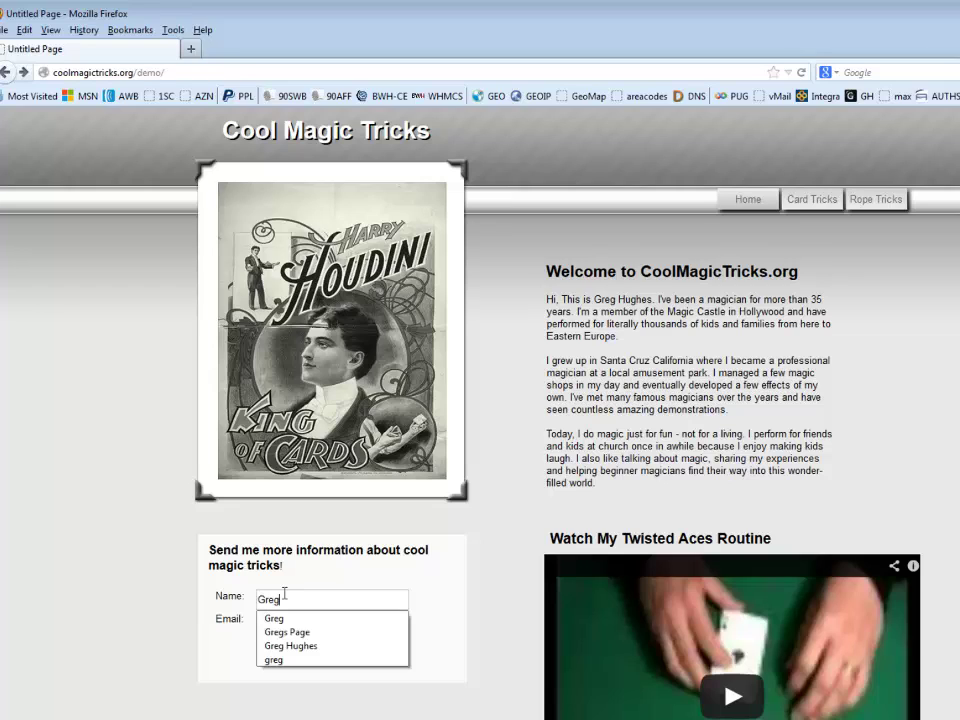
pyautogui.press('Tab')
pyautogui.write('gre')
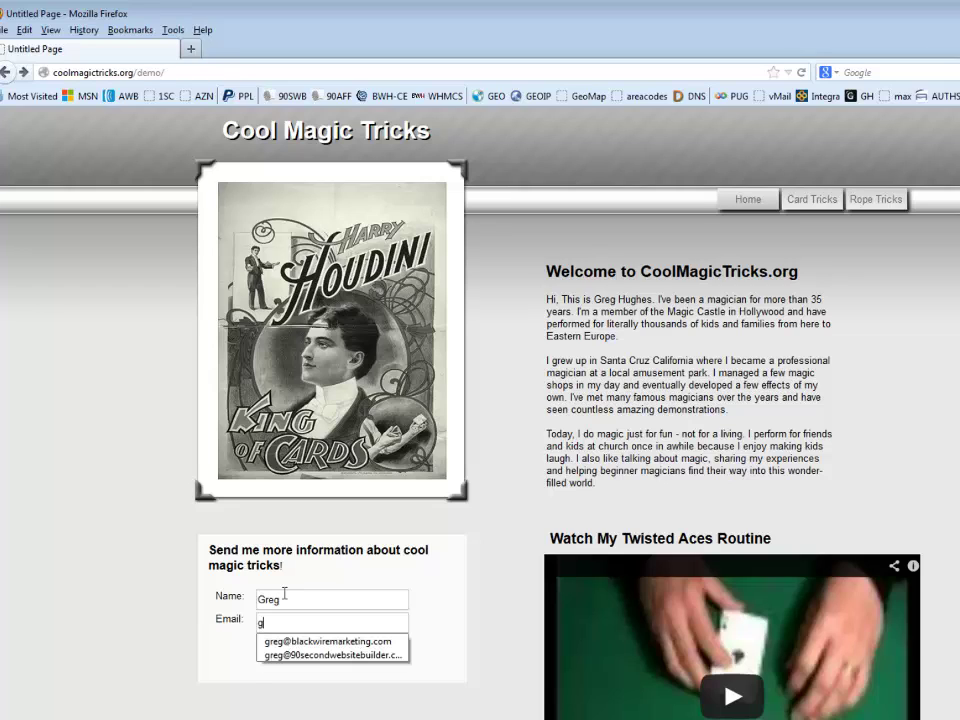
pyautogui.click(299, 656)
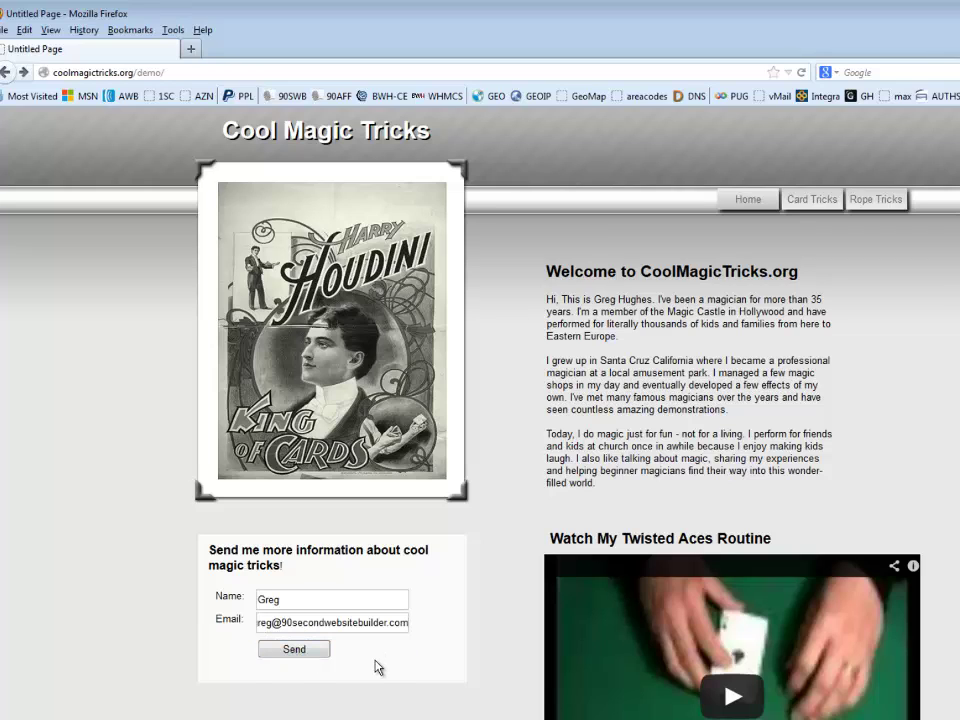
pyautogui.click(297, 656)
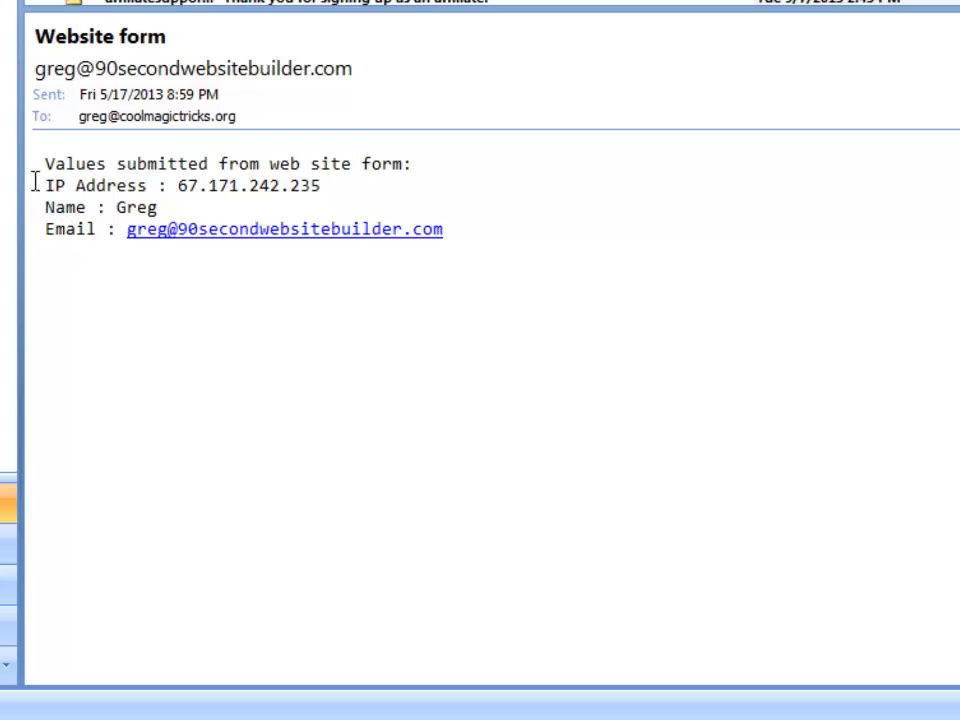
# - Highlight the sender's IP Address line in the received 'Website form' e-mail
pyautogui.moveTo(46, 185); pyautogui.dragTo(377, 193)
pyautogui.click(369, 187)
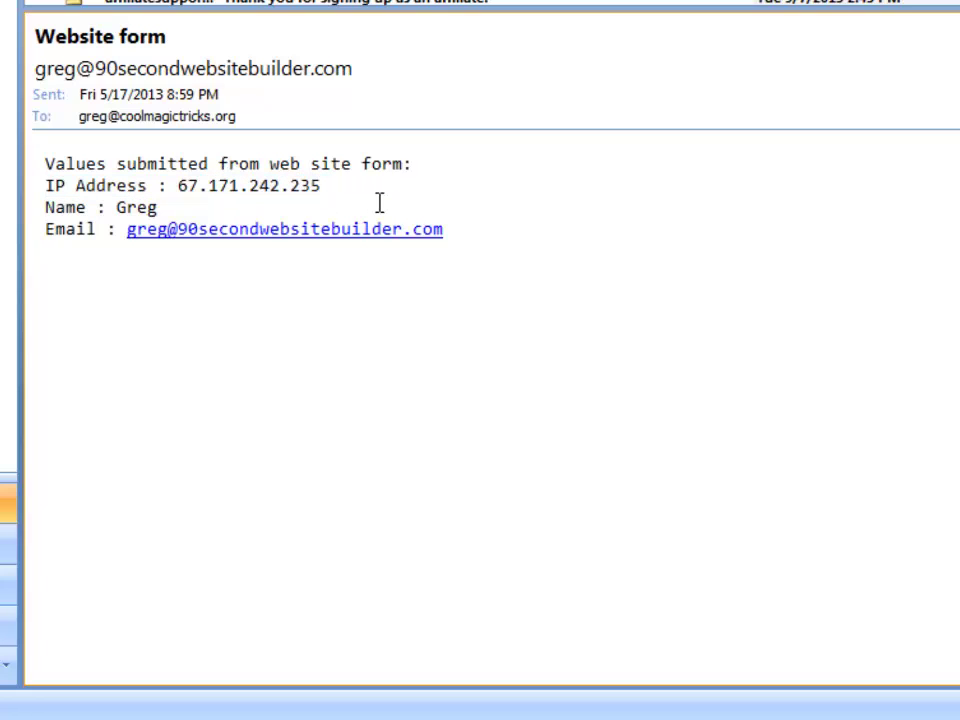
pyautogui.moveTo(324, 193); pyautogui.dragTo(45, 185)
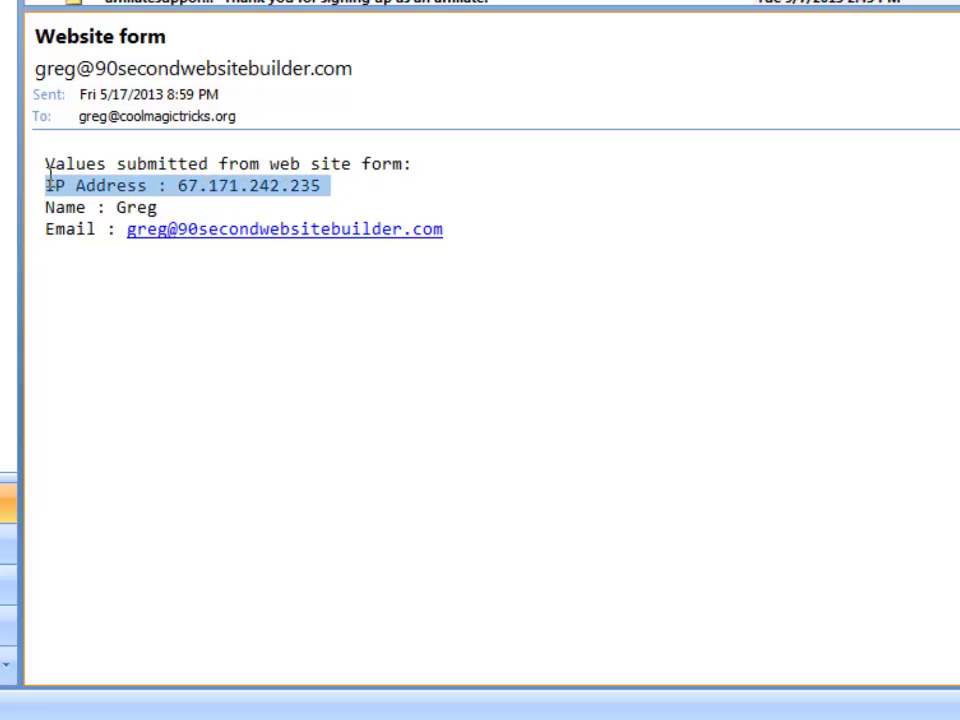
pyautogui.click(308, 409)
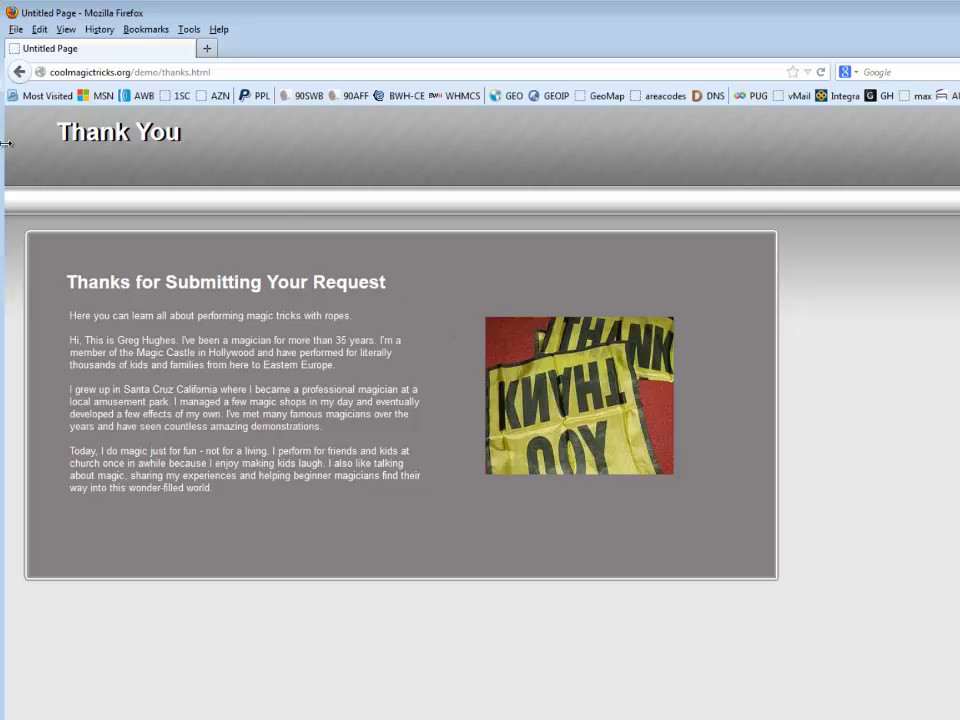
# - Return Firefox from the thanks page to the coolmagictricks.org/demo/ home page
pyautogui.click(40, 95)
pyautogui.click(19, 72)
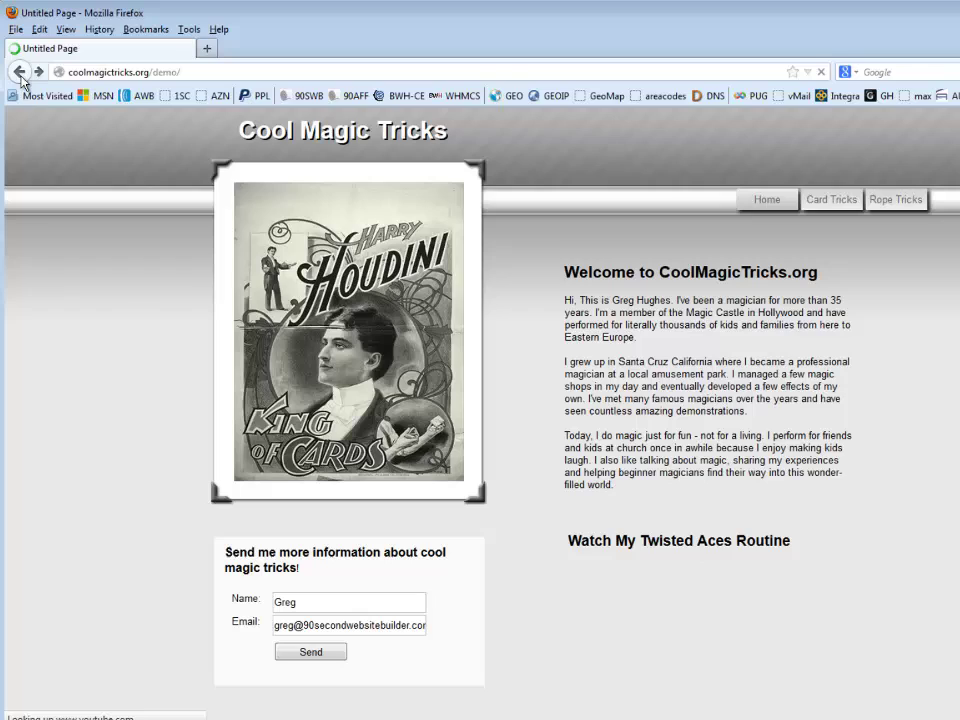